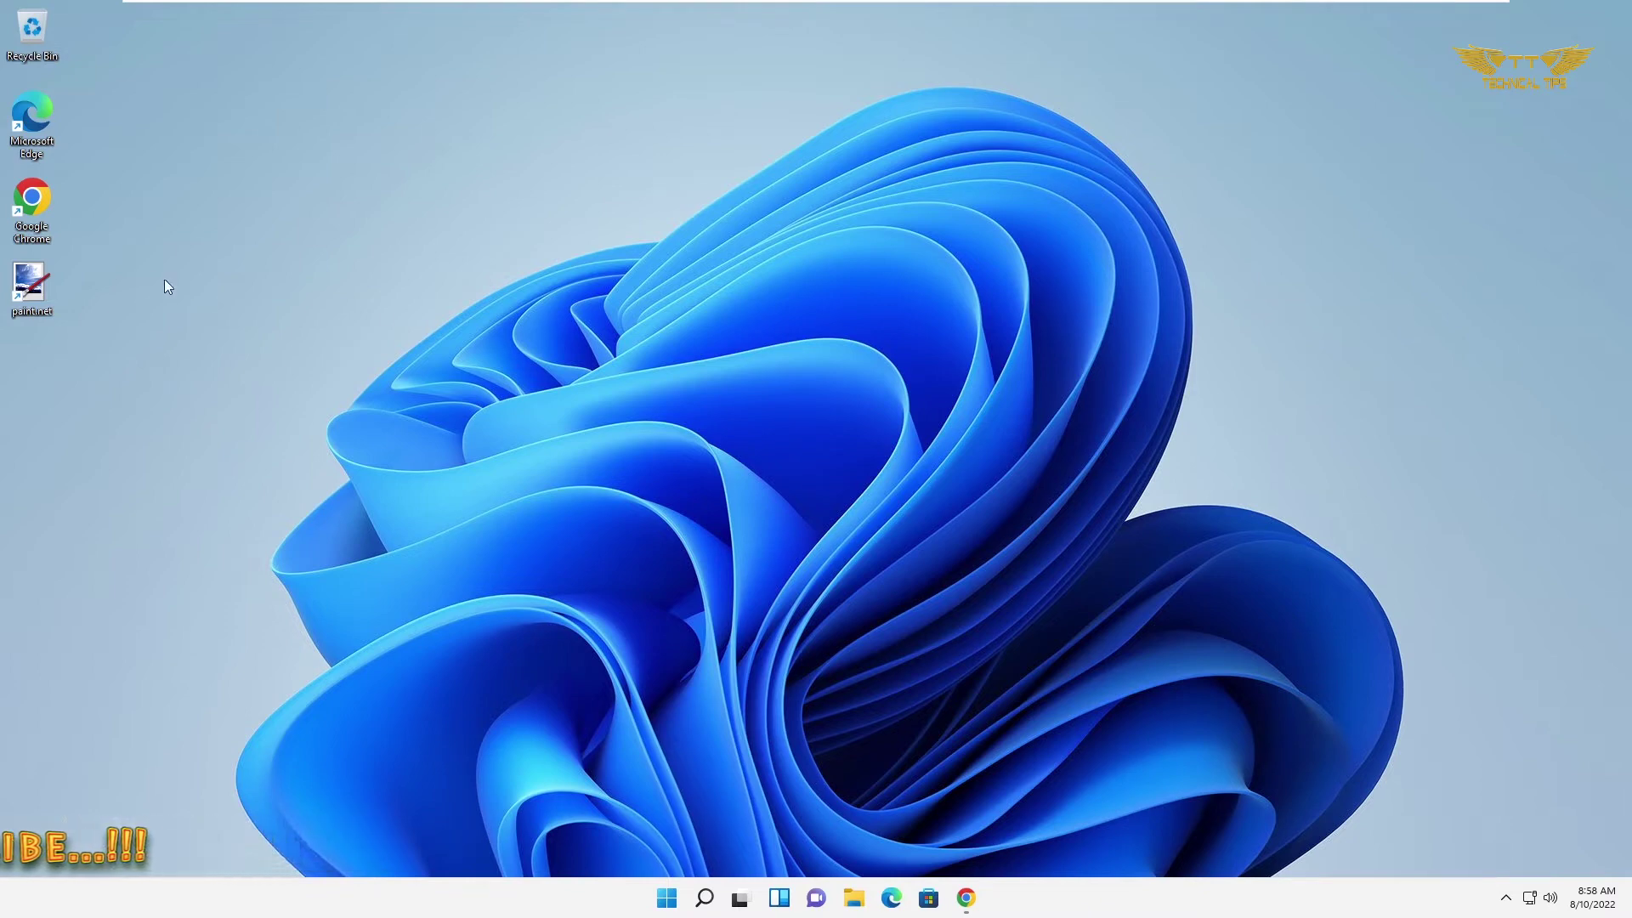
# Open Chrome maximized, search Google for 'bleachbit' and open the official bleachbit.org site
pyautogui.doubleClick(36, 207)
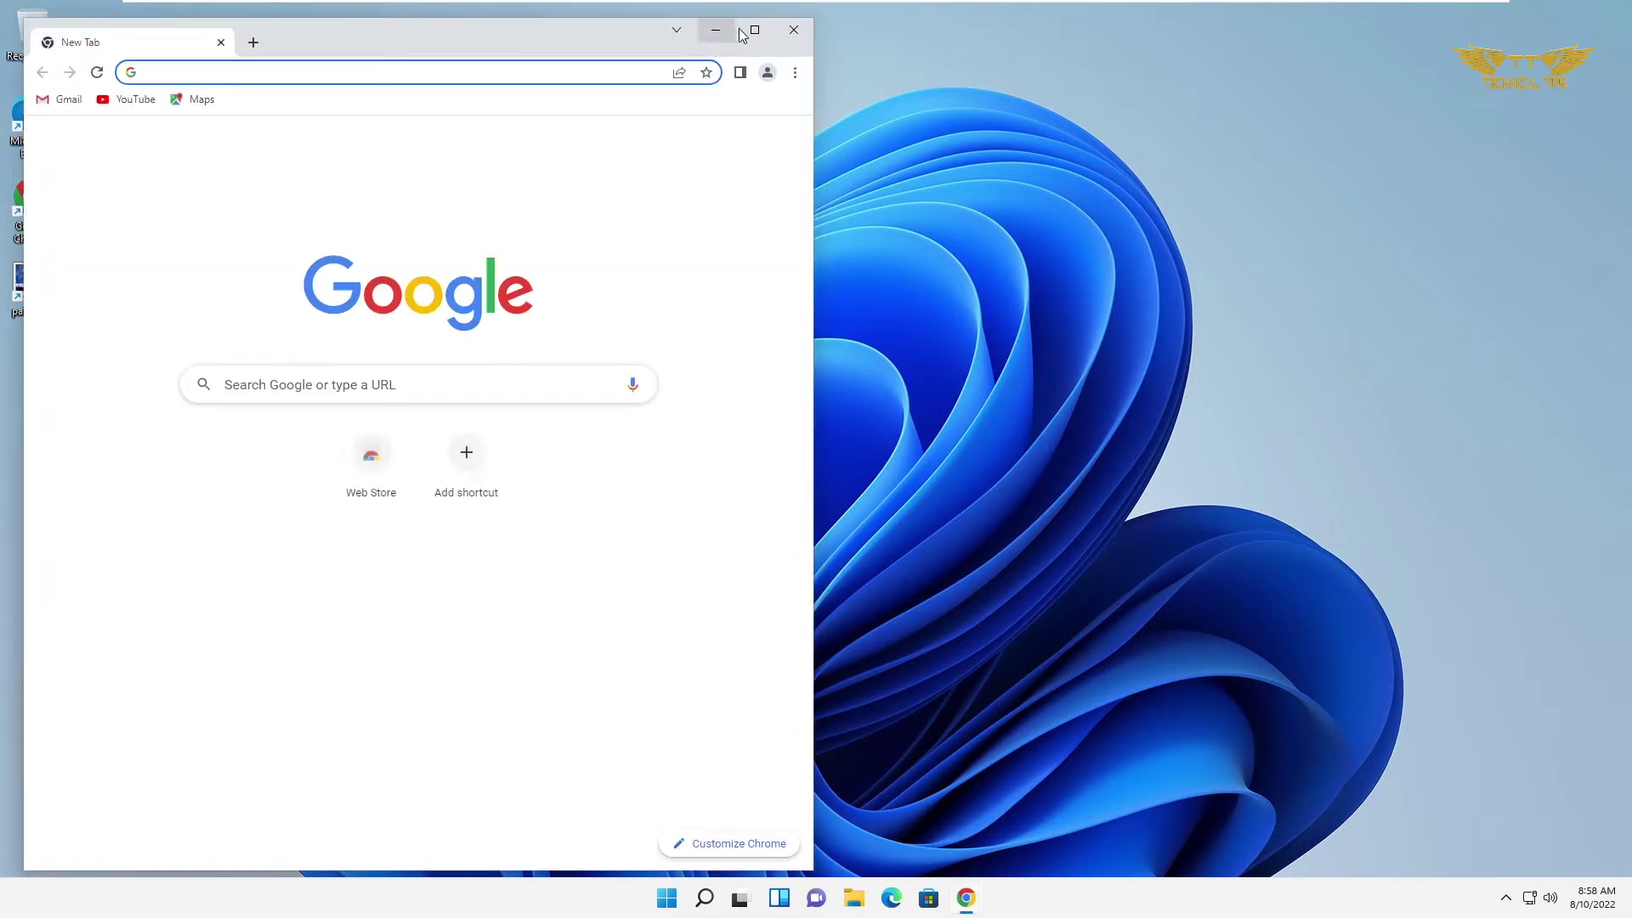
pyautogui.click(754, 30)
pyautogui.click(669, 355)
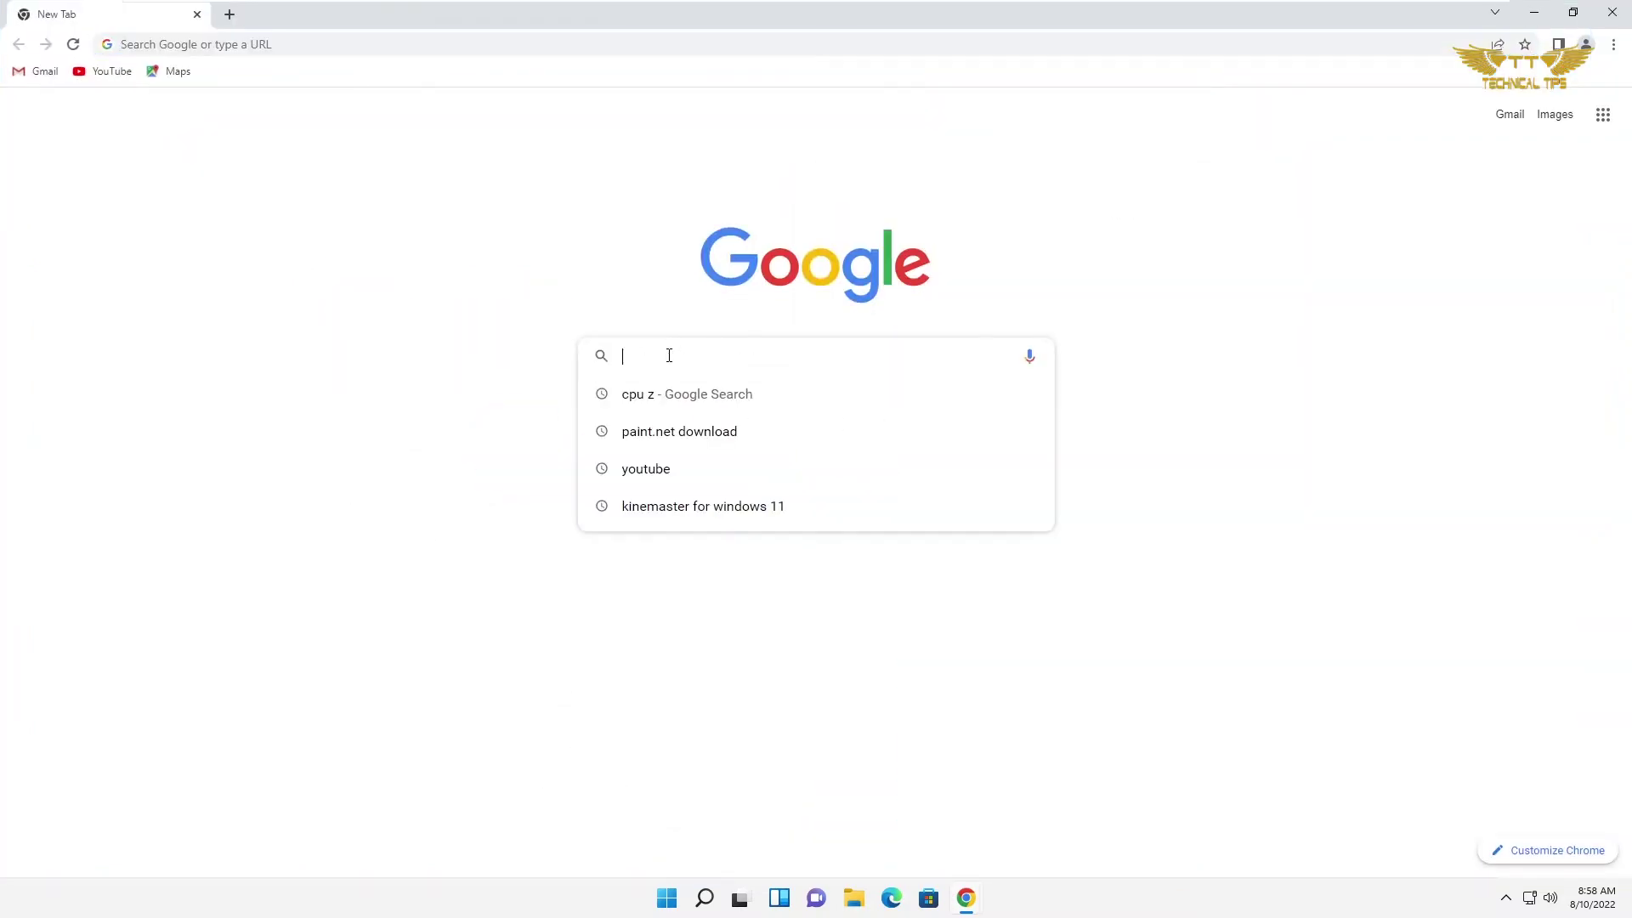
pyautogui.write('br')
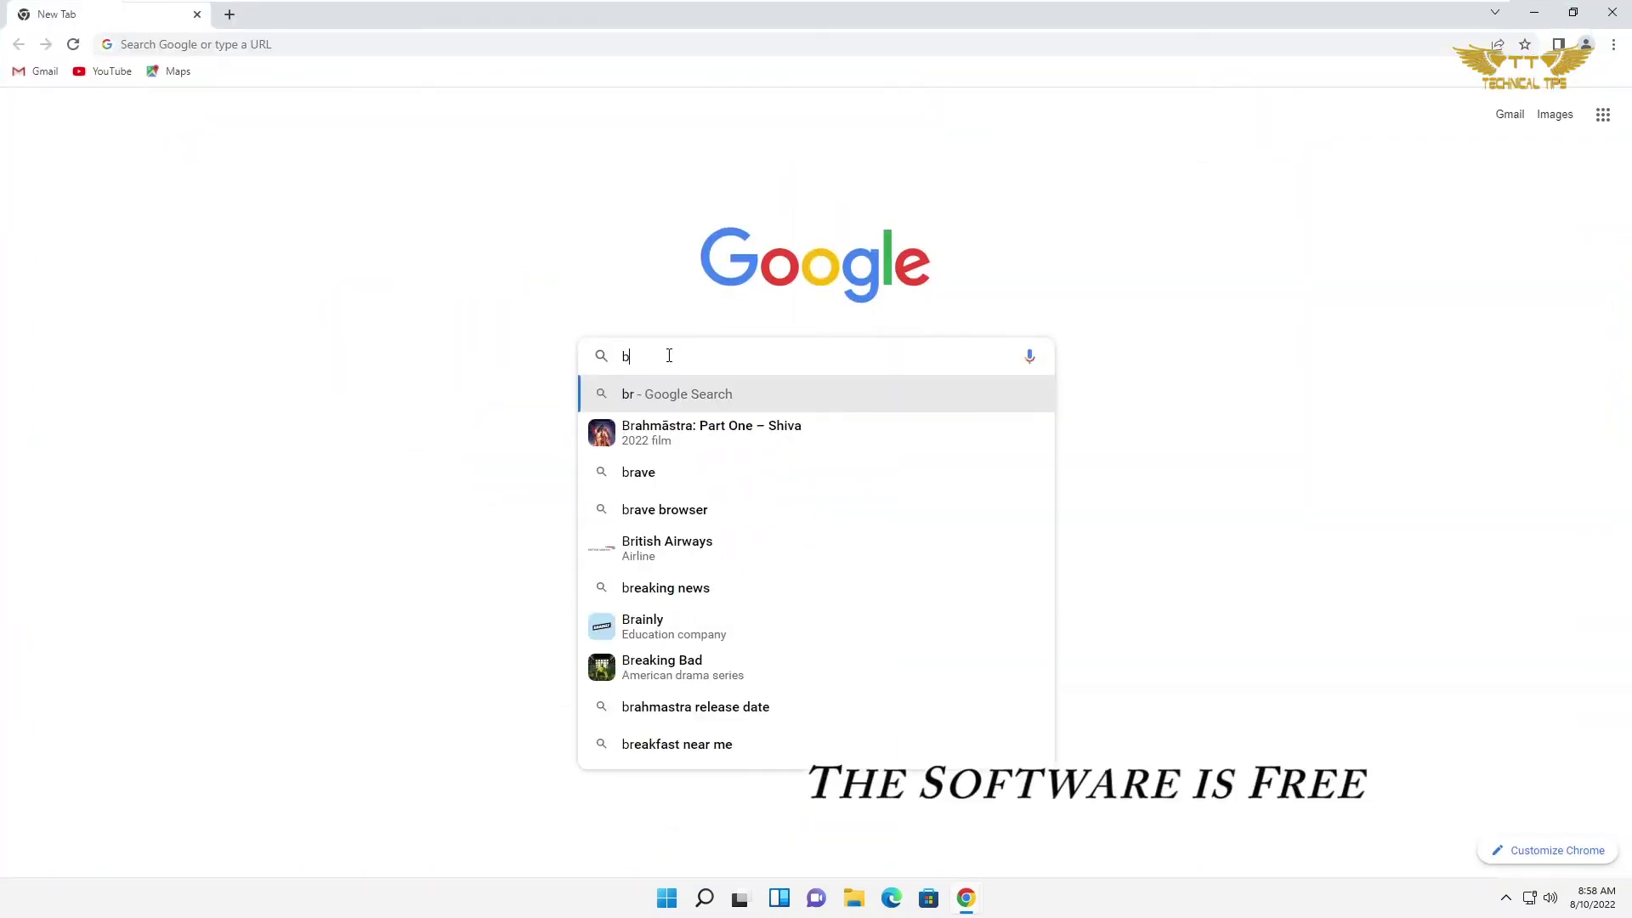
pyautogui.press('BackSpace')
pyautogui.write('leach')
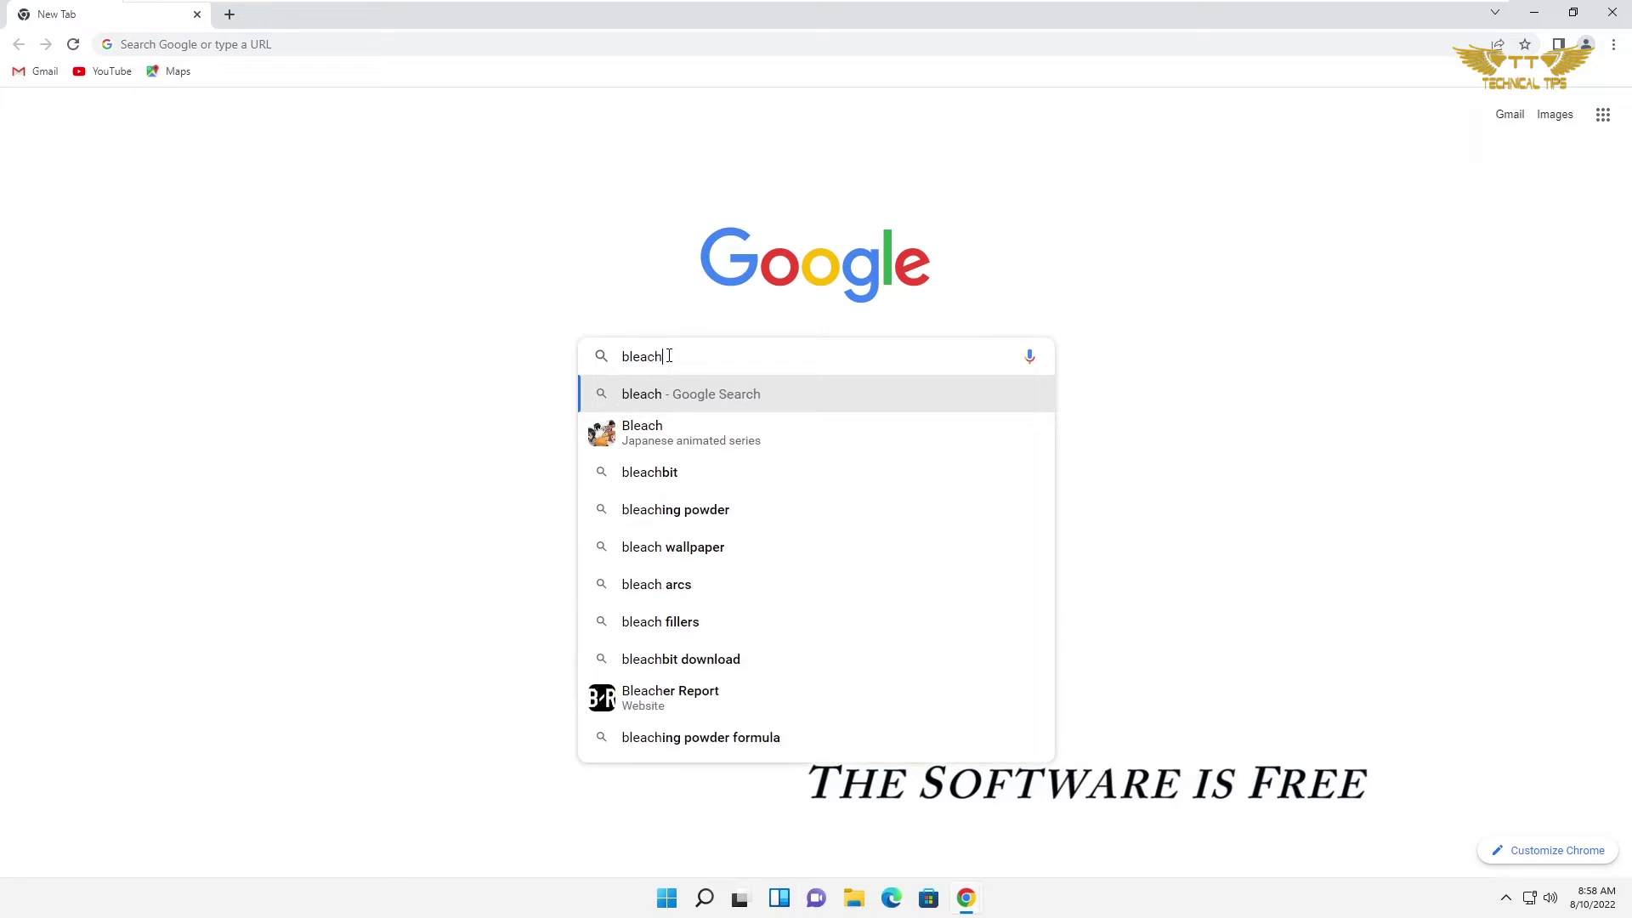
pyautogui.press('Down')
pyautogui.press('Down')
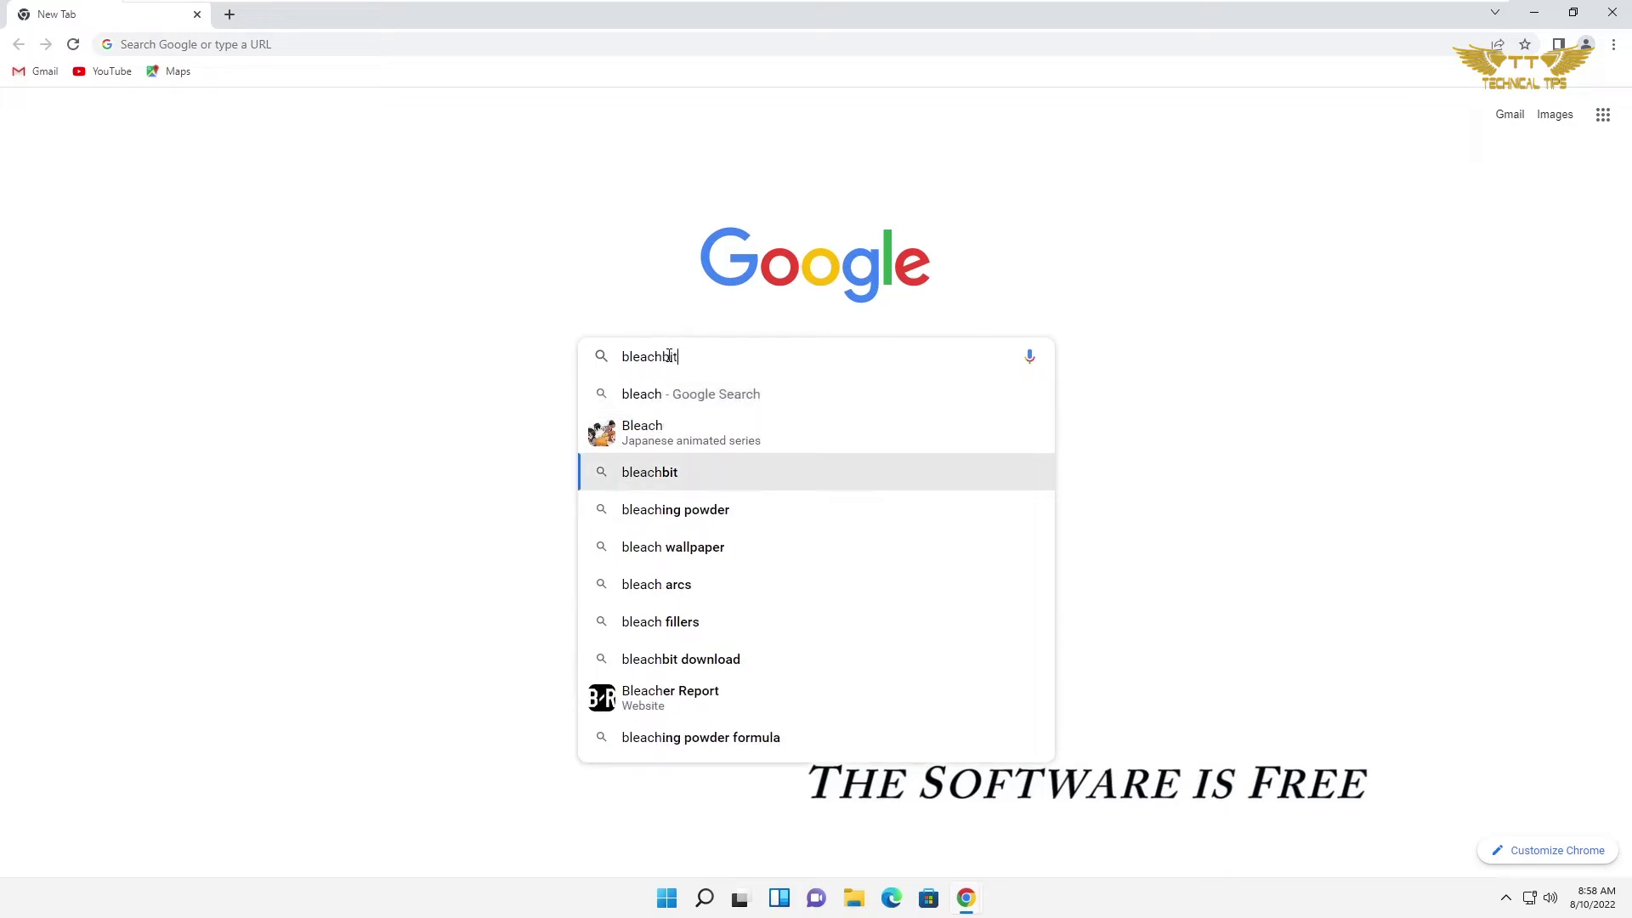
pyautogui.press('Return')
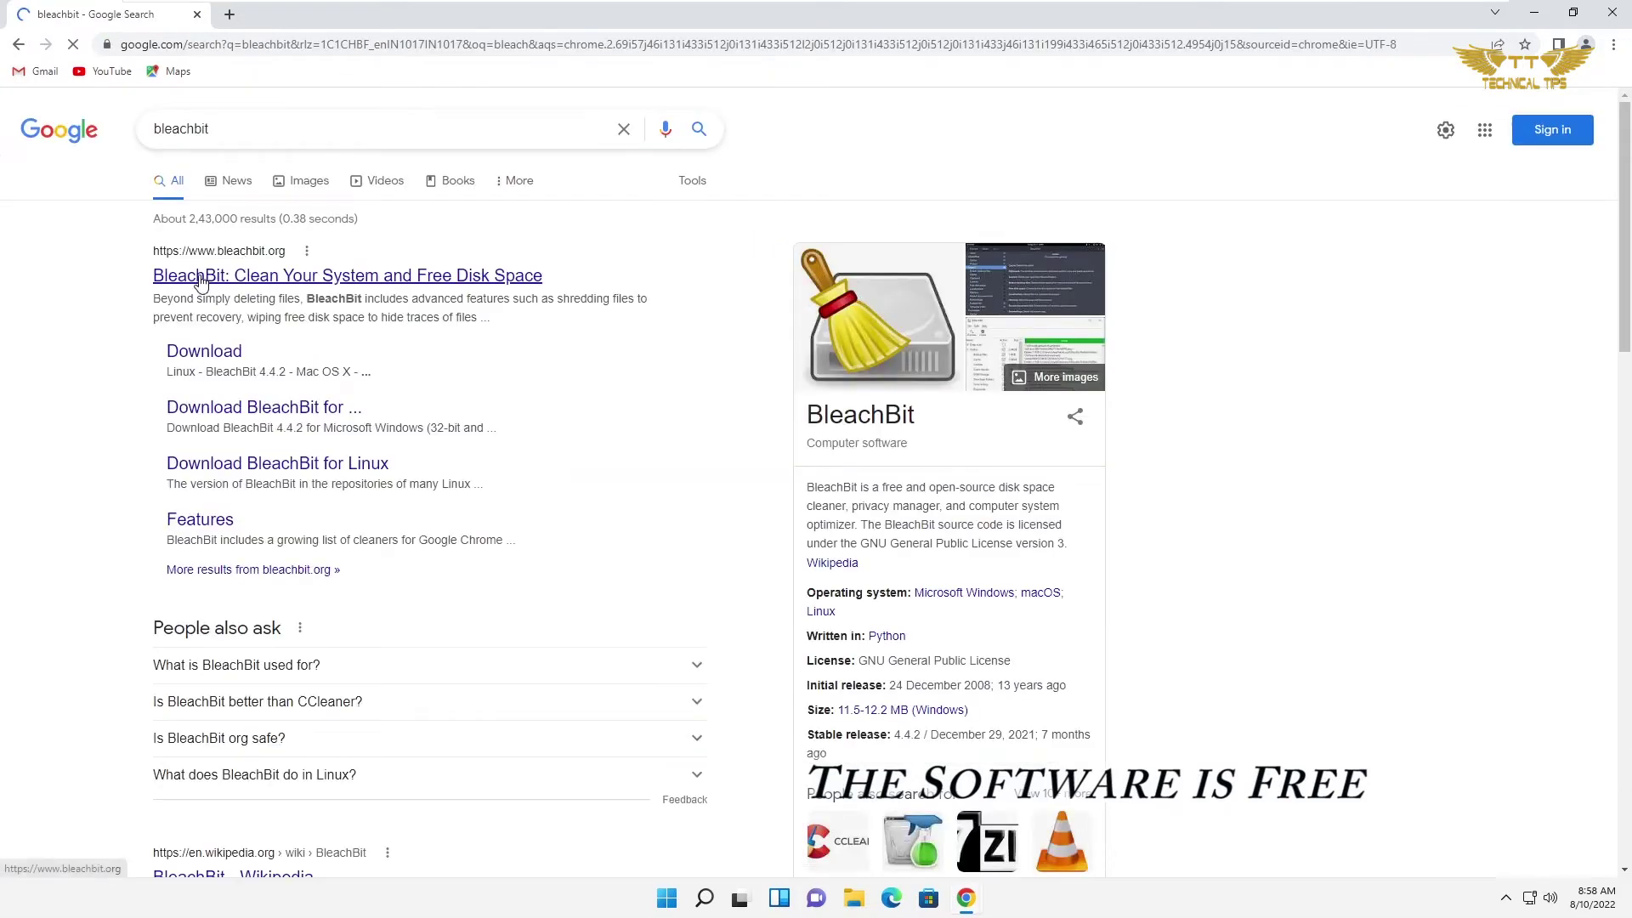
pyautogui.click(198, 276)
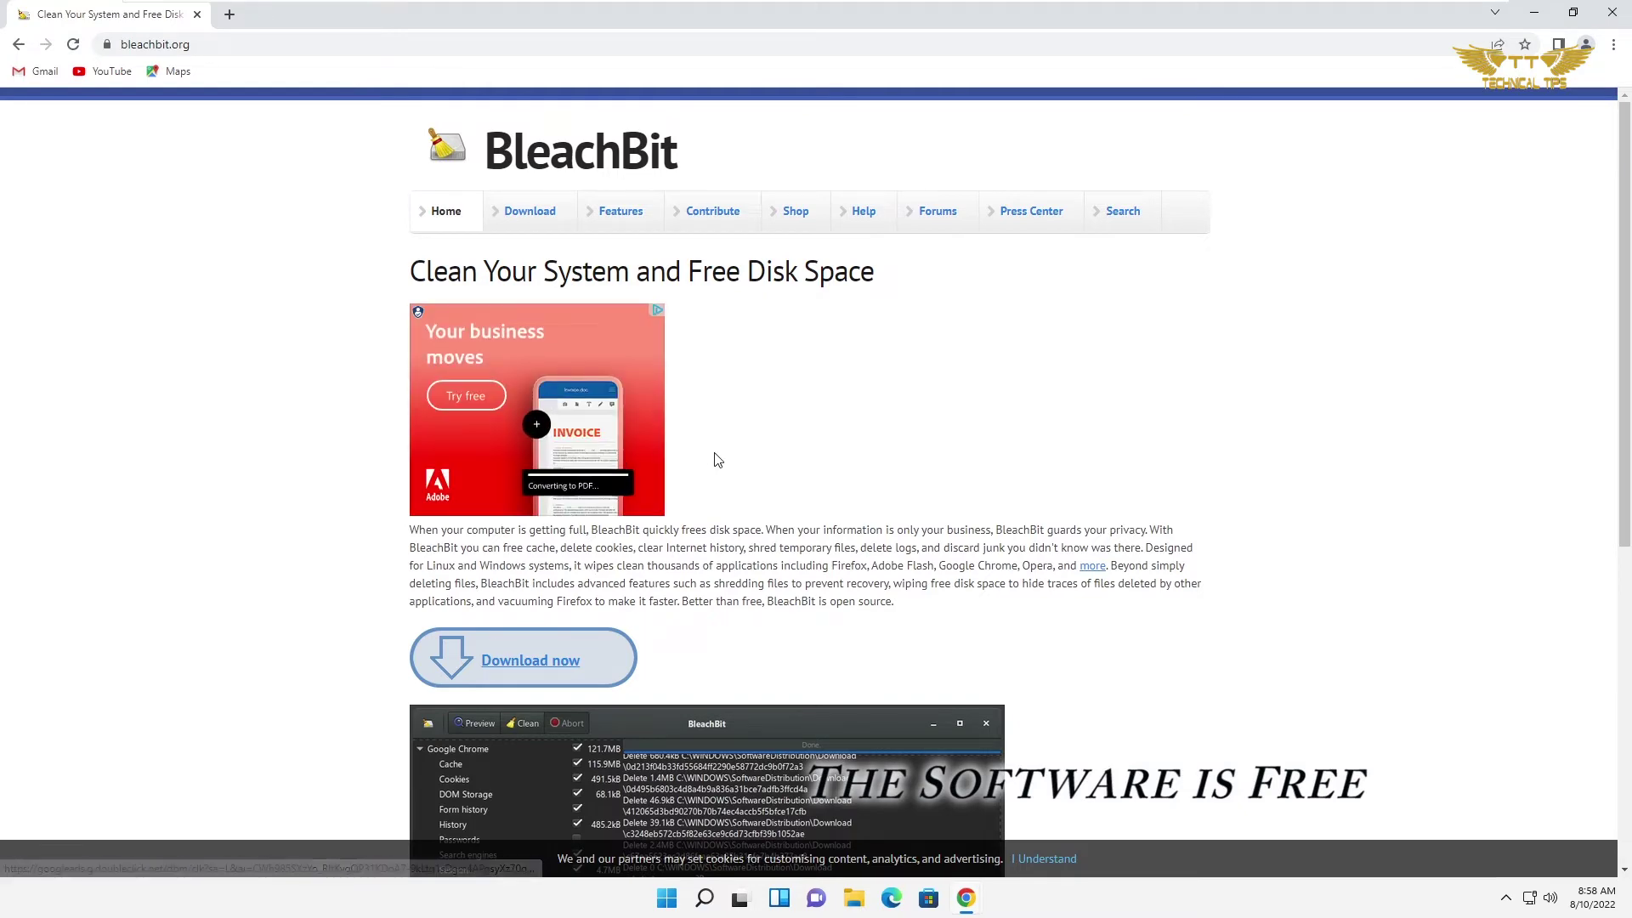
# Download the Windows installer BleachBit-4.4.2-setup.exe from the bleachbit.org download page
pyautogui.scroll(-4, 718, 460)
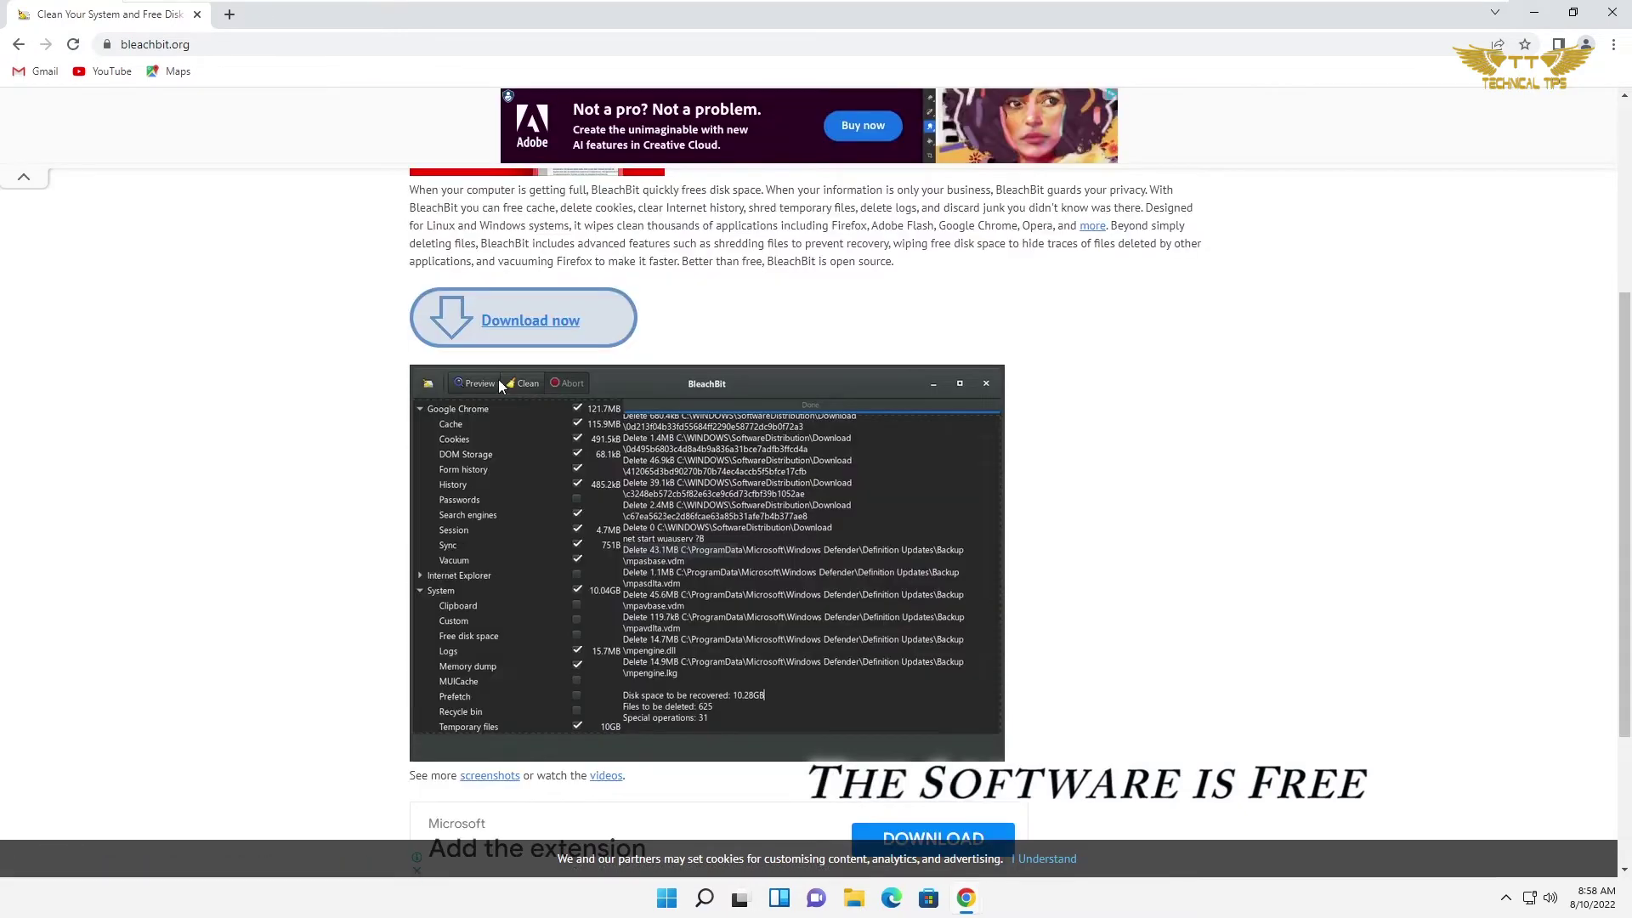
pyautogui.click(497, 331)
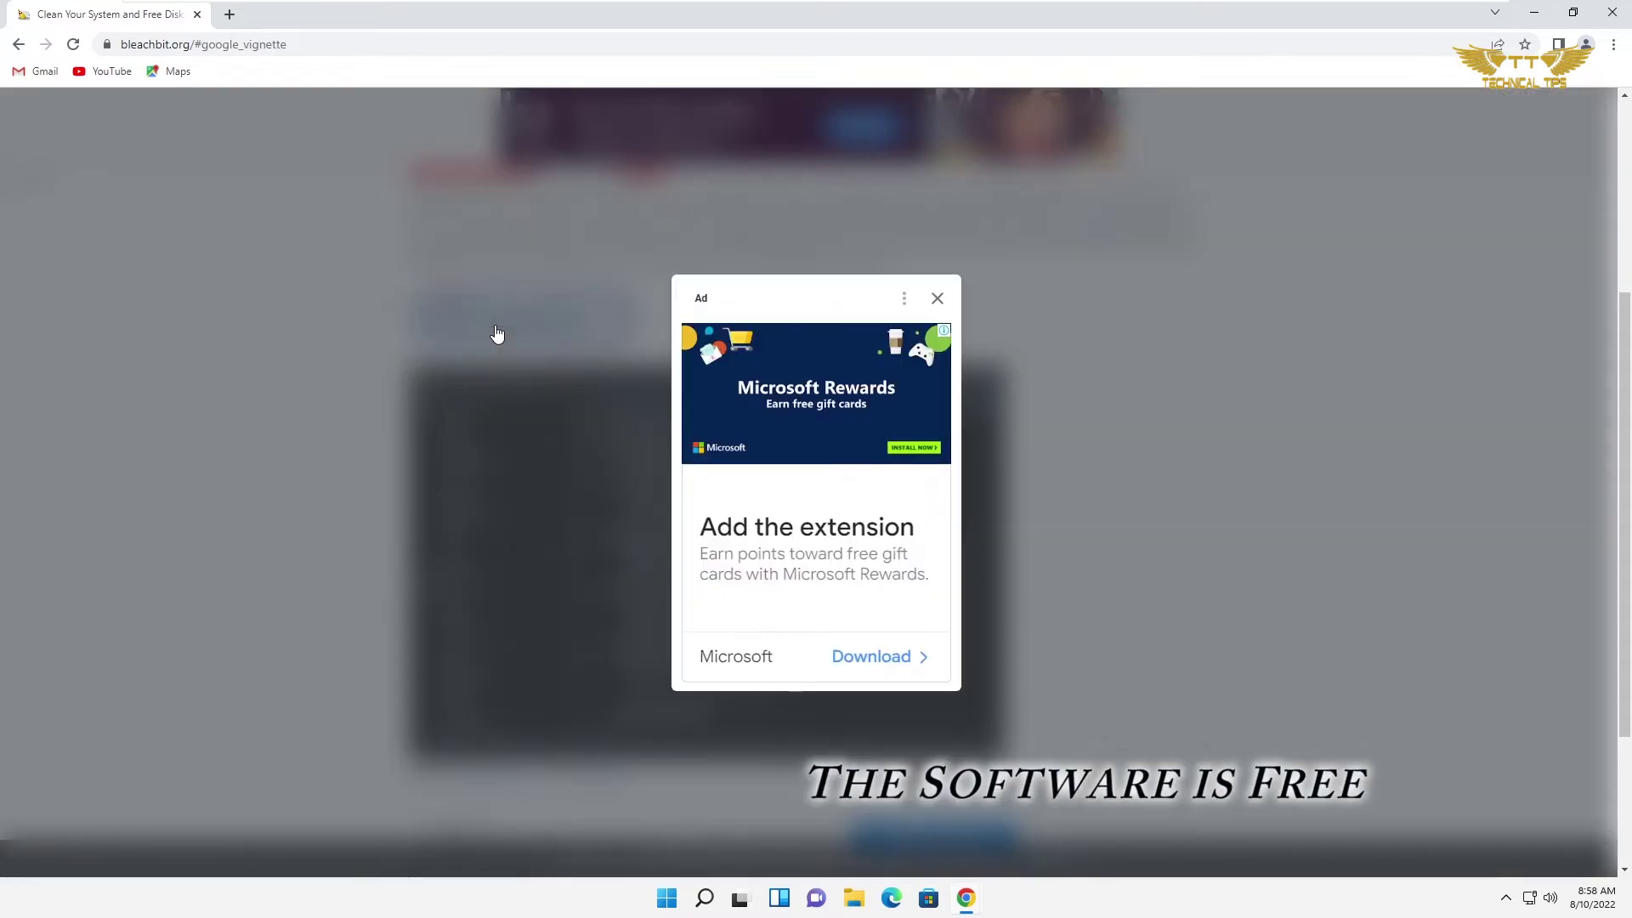
pyautogui.click(938, 301)
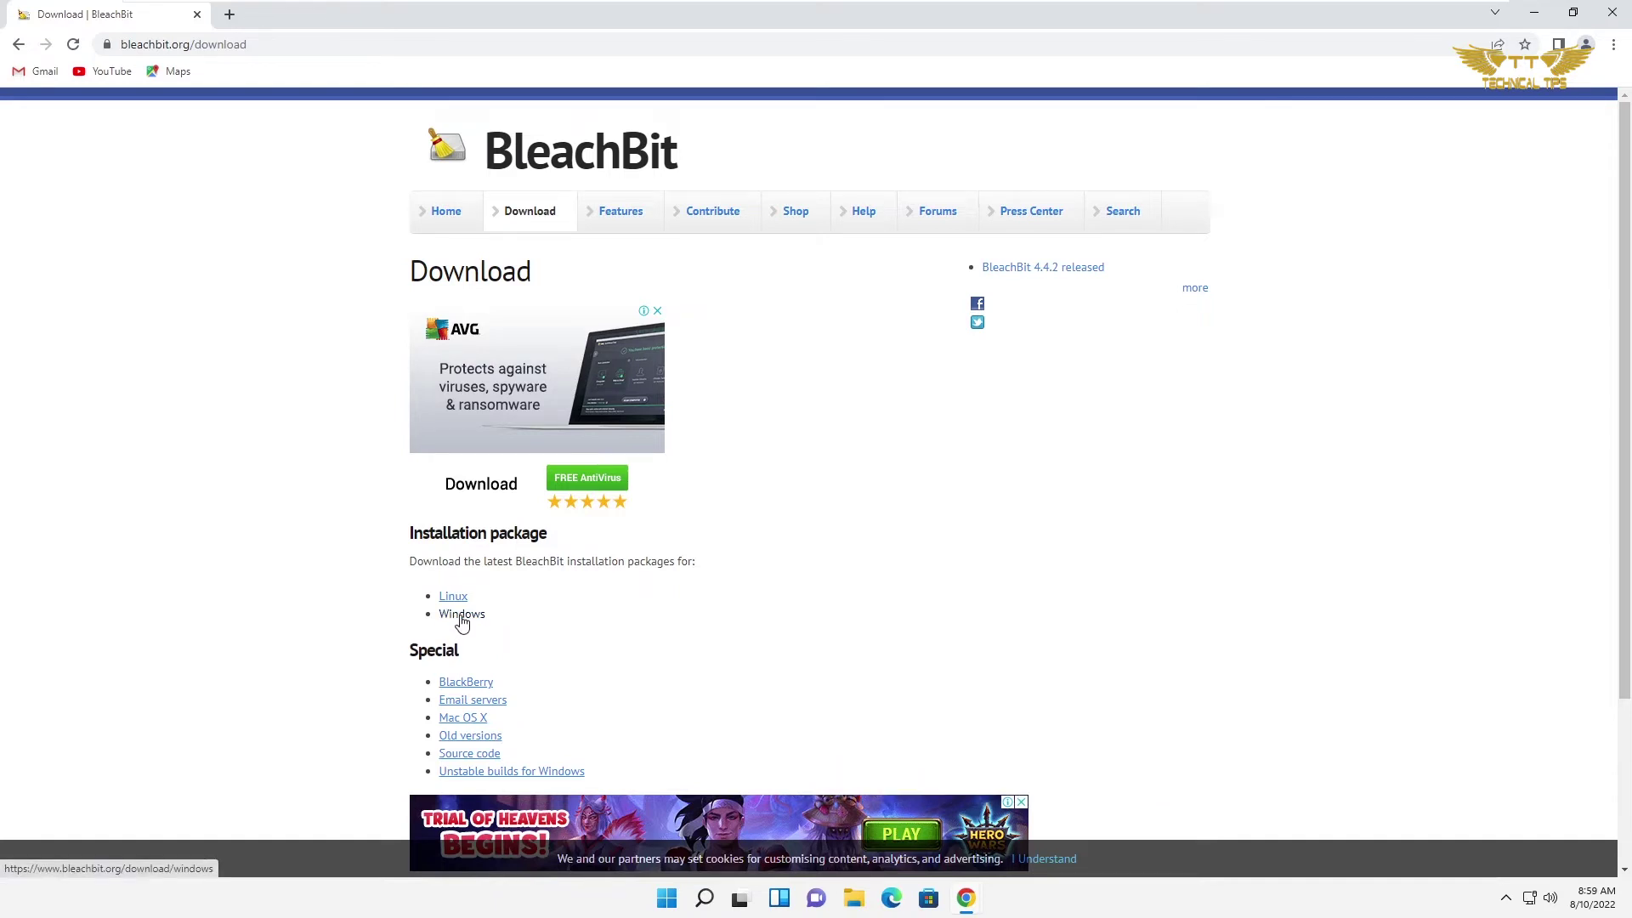
pyautogui.click(463, 623)
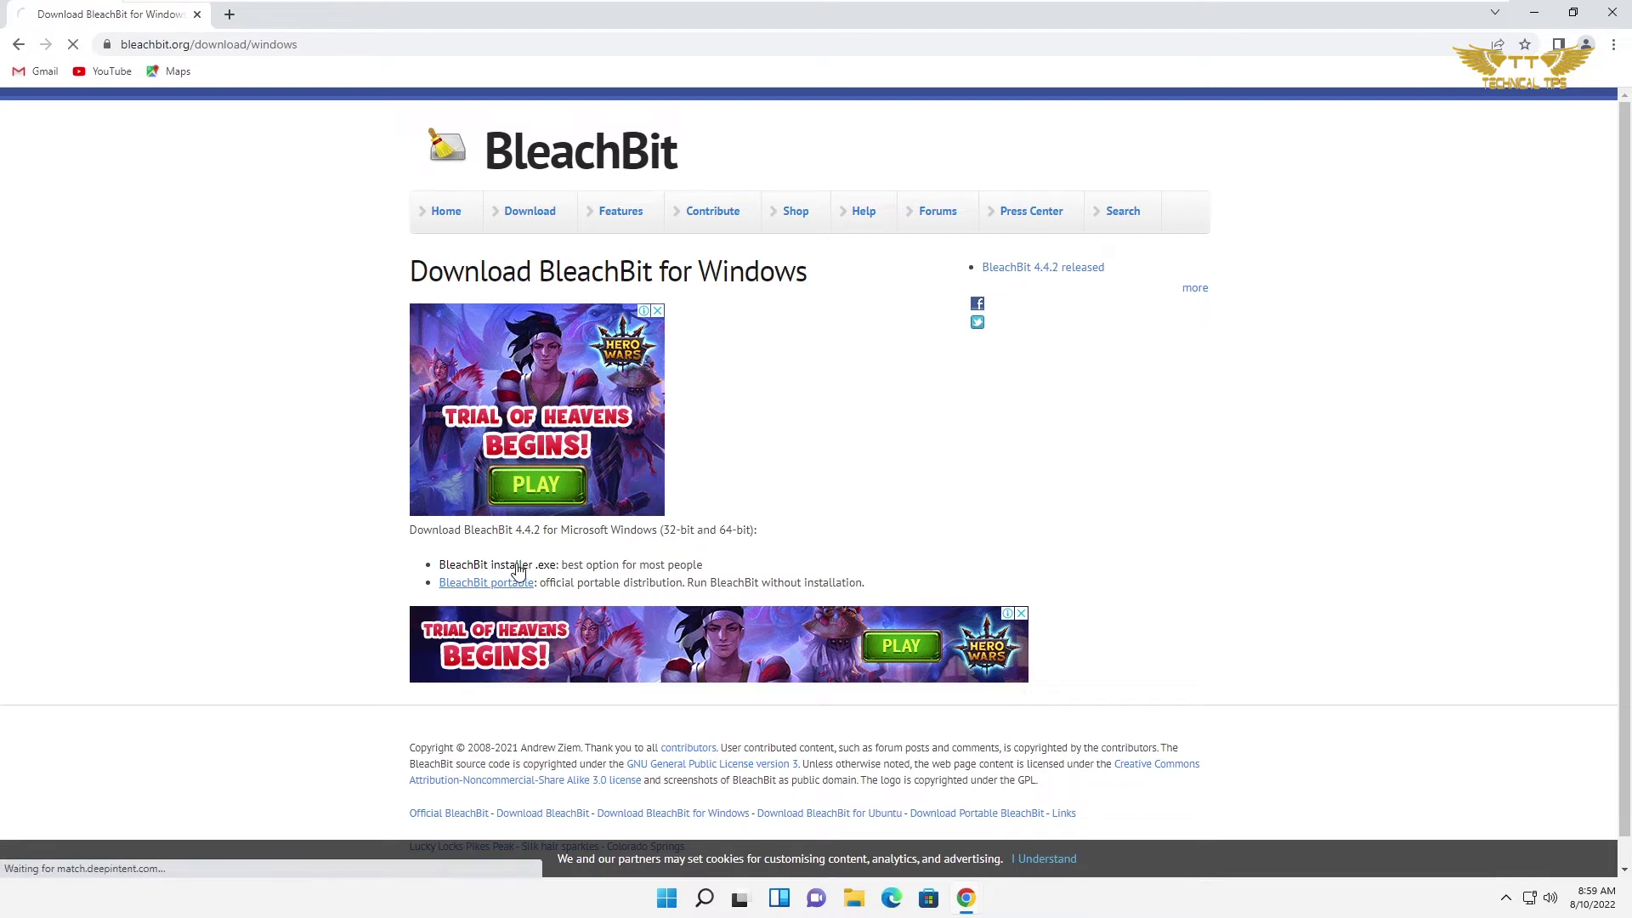
pyautogui.click(517, 568)
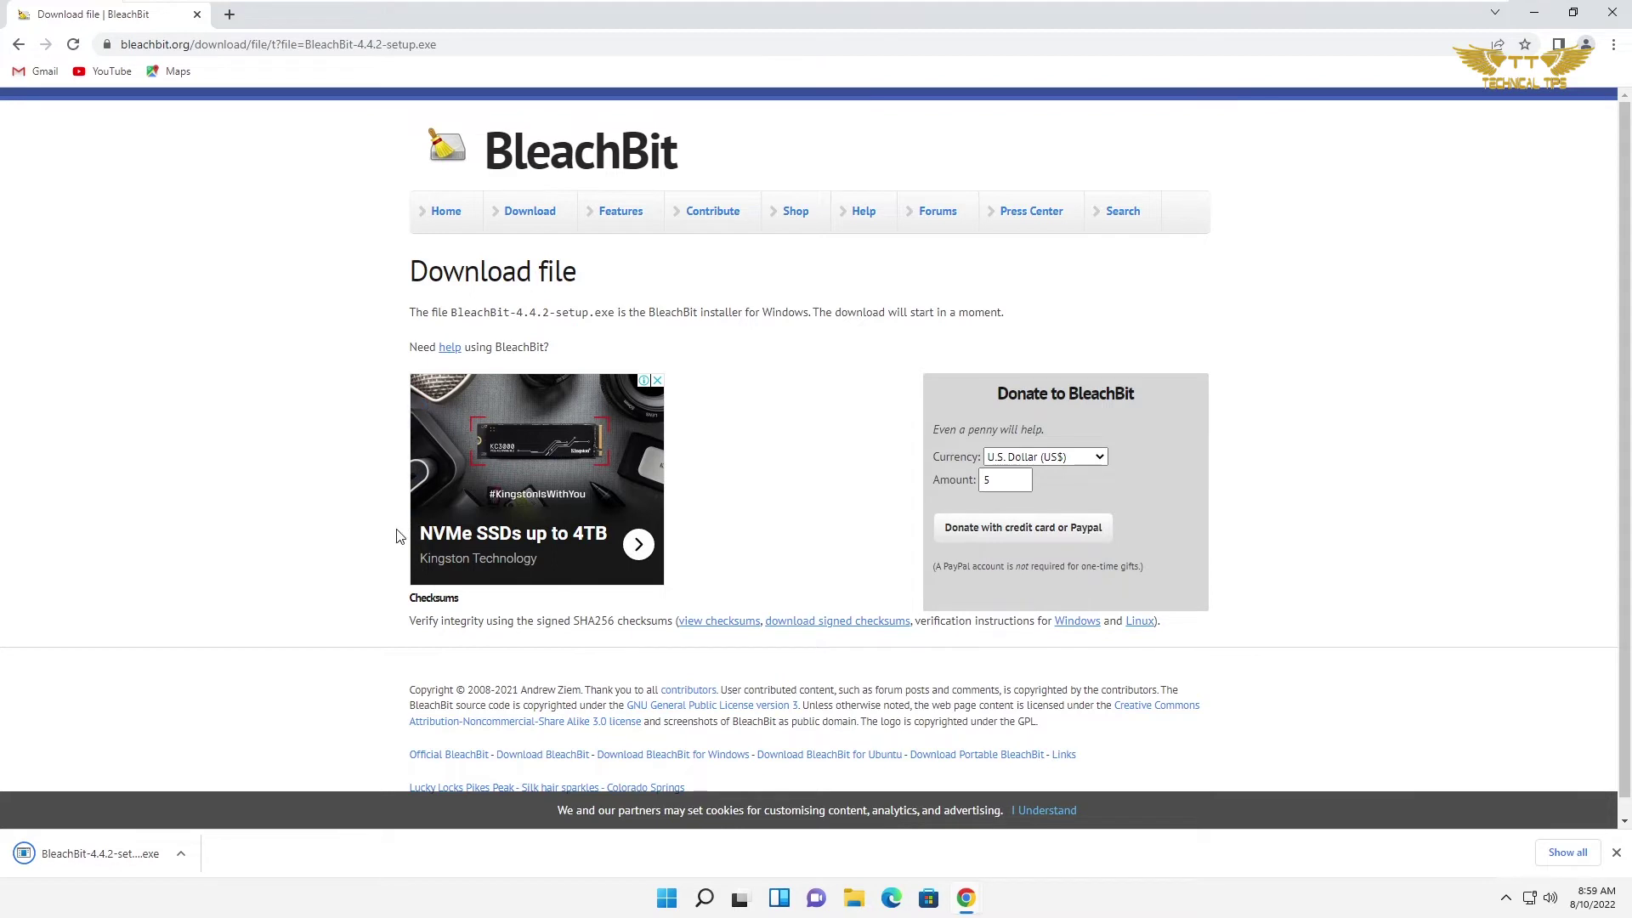
pyautogui.click(181, 855)
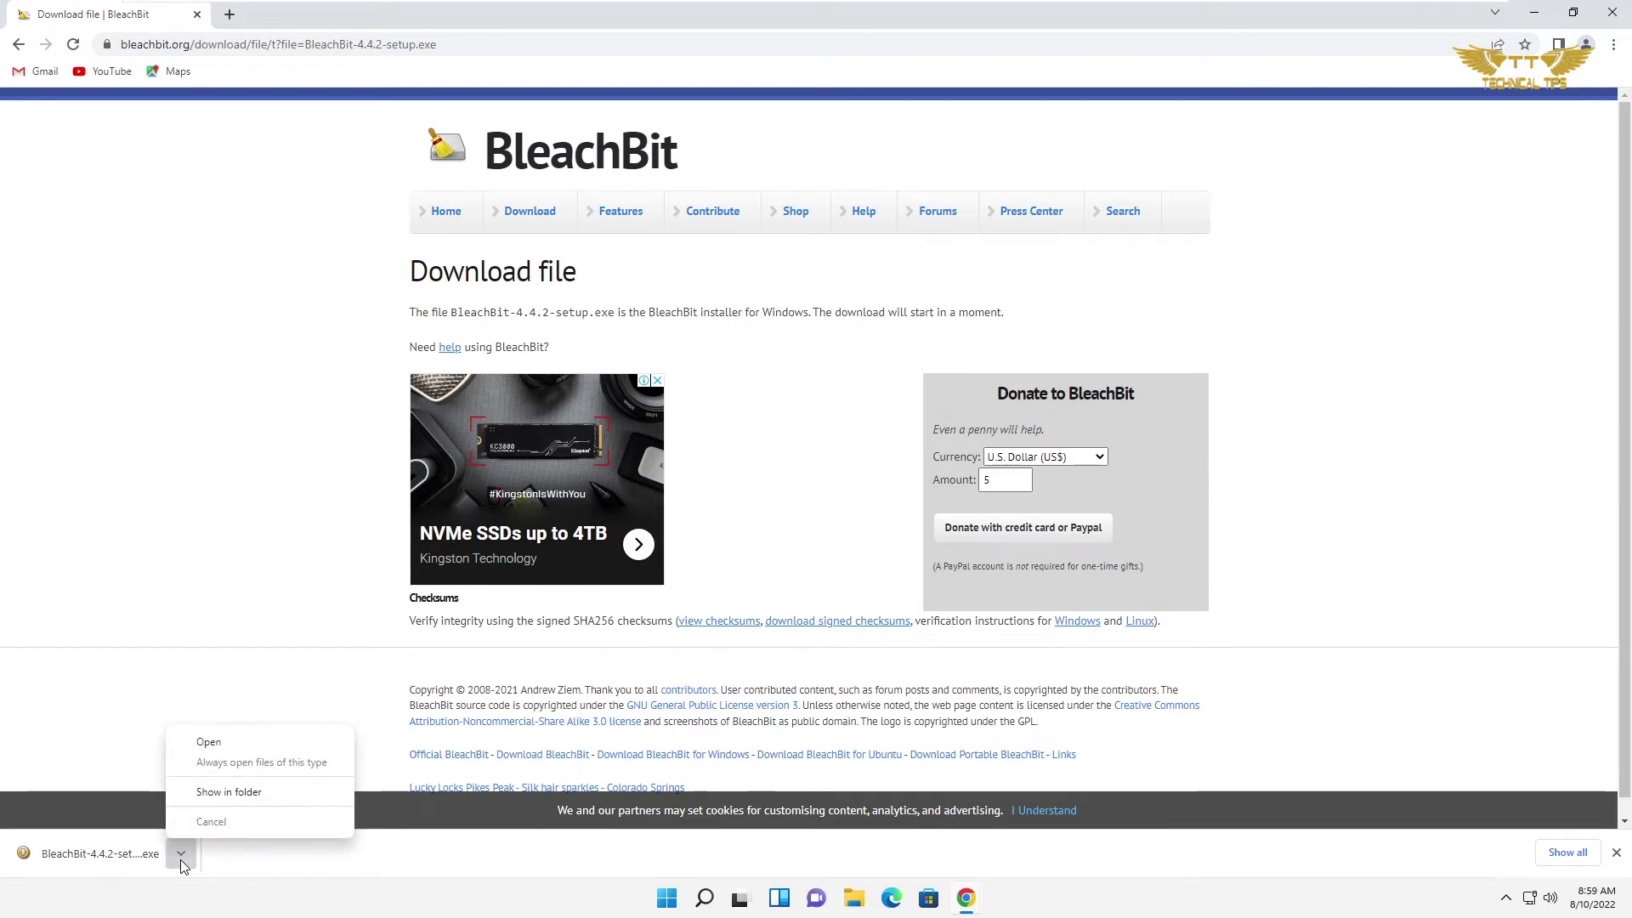
# Run the downloaded installer, close Chrome, and confirm English as the installer language
pyautogui.click(208, 744)
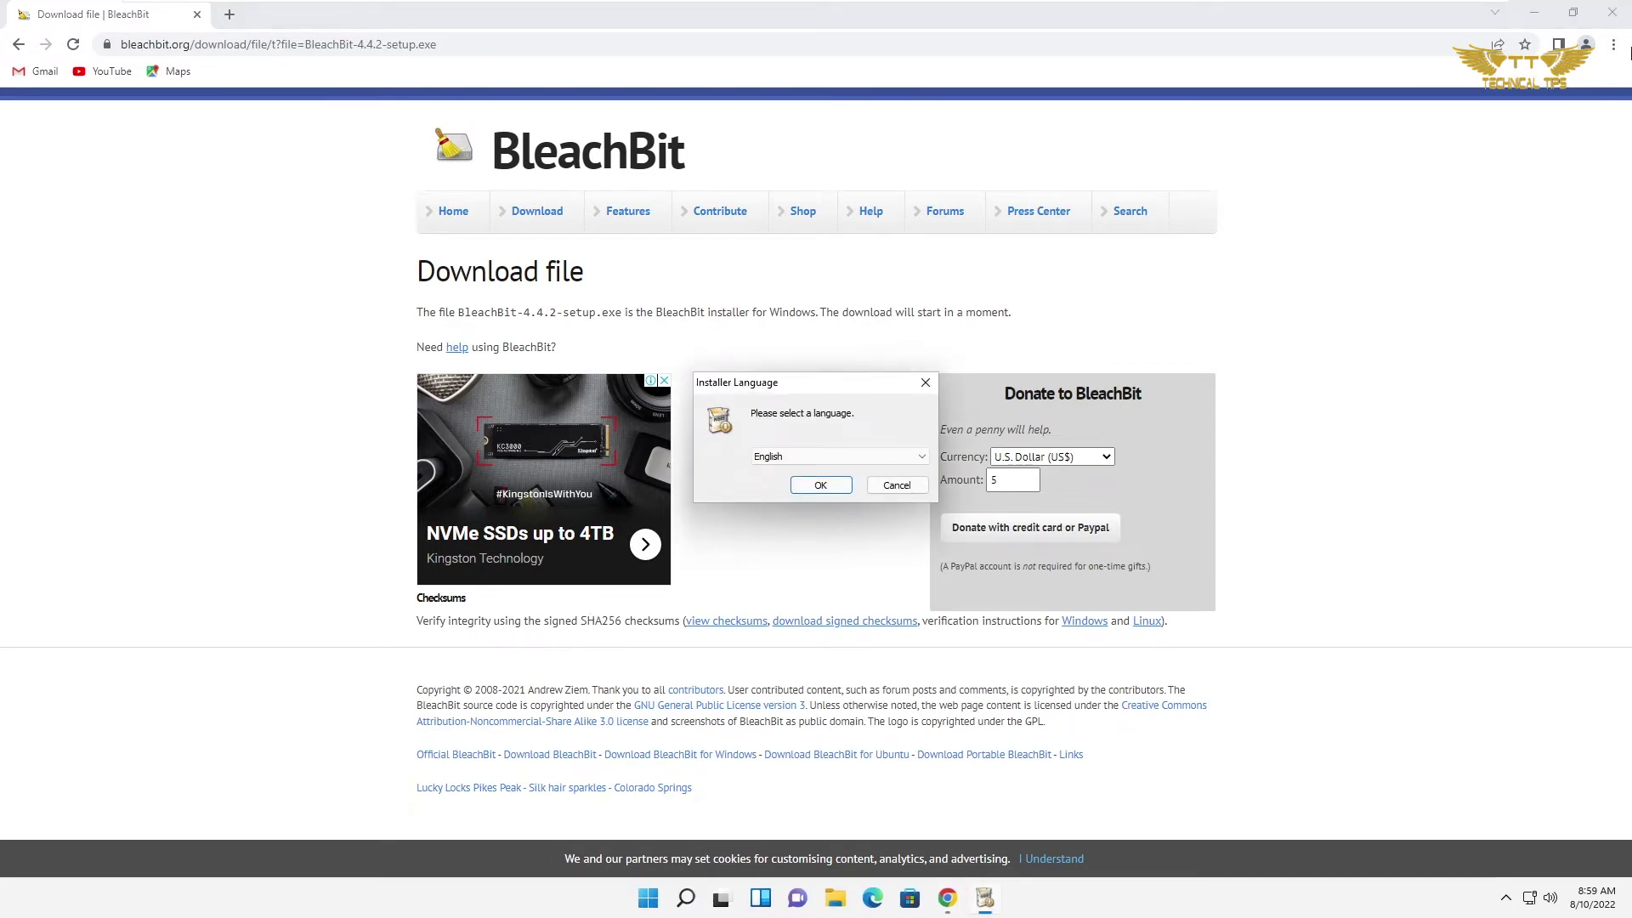
pyautogui.click(1618, 15)
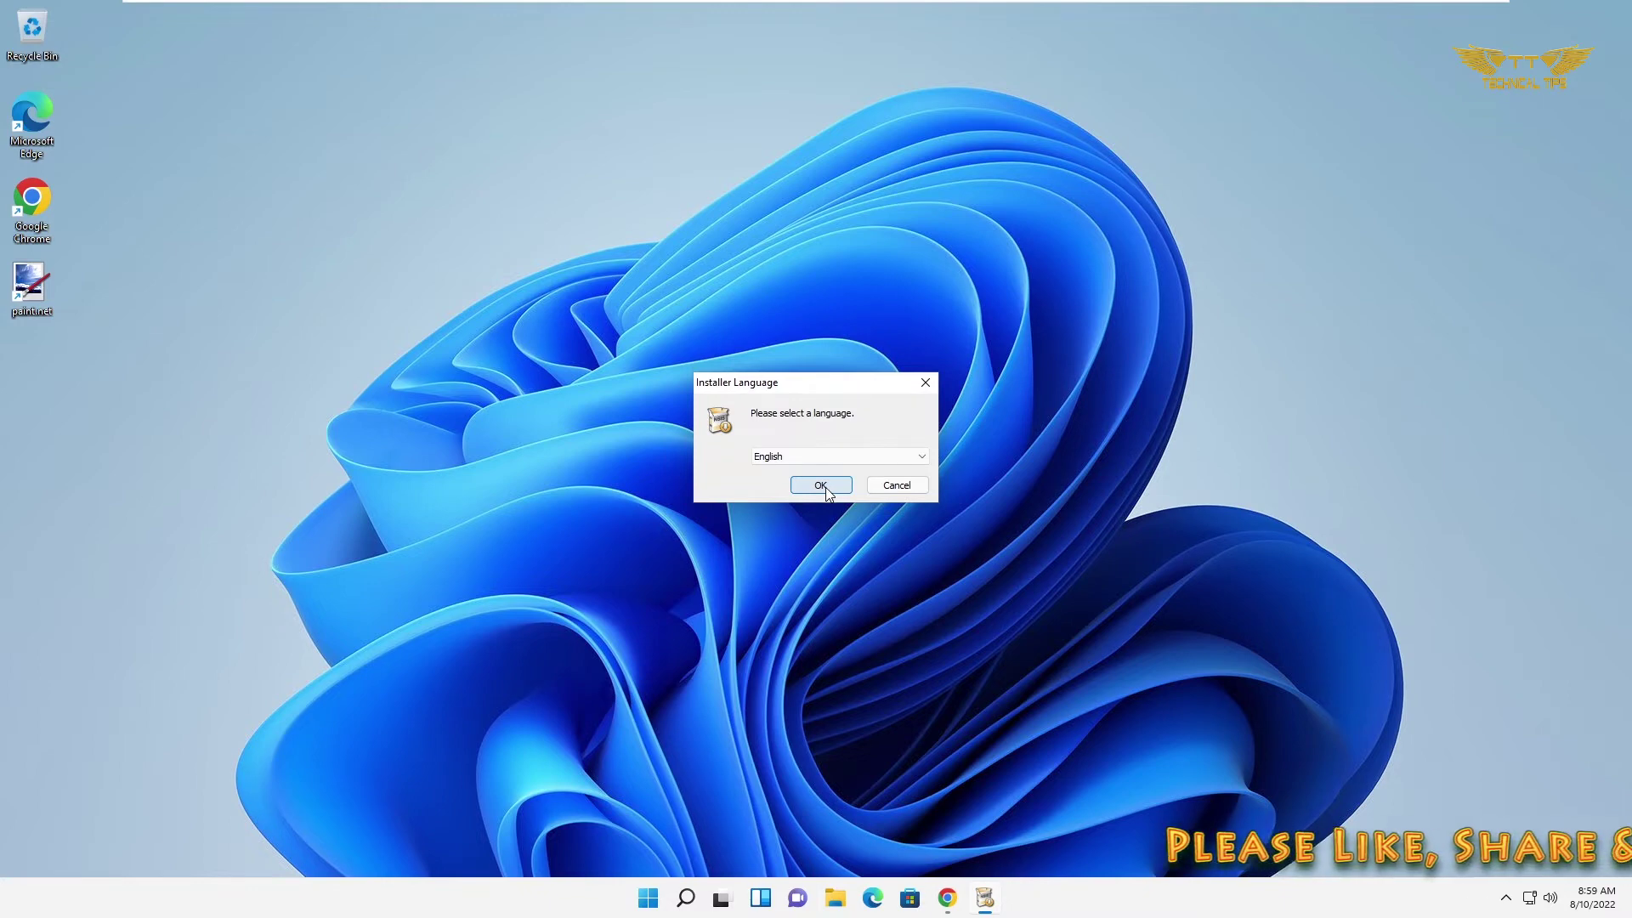
pyautogui.click(825, 490)
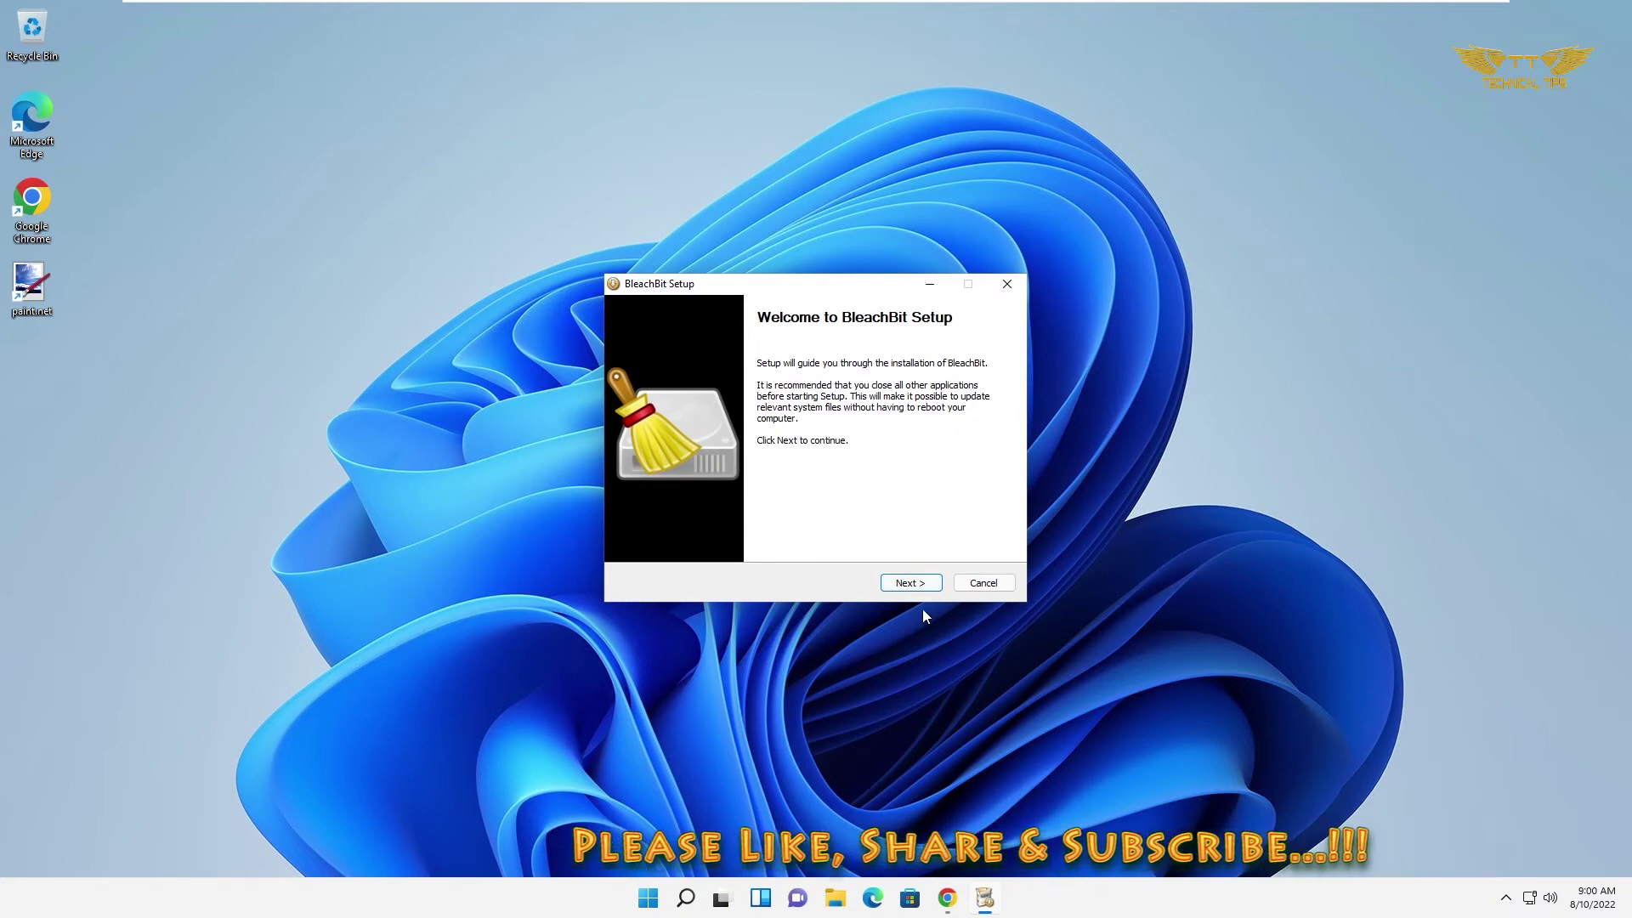
# Accept the license and install for all users at the default location, approving administrator access
pyautogui.click(917, 588)
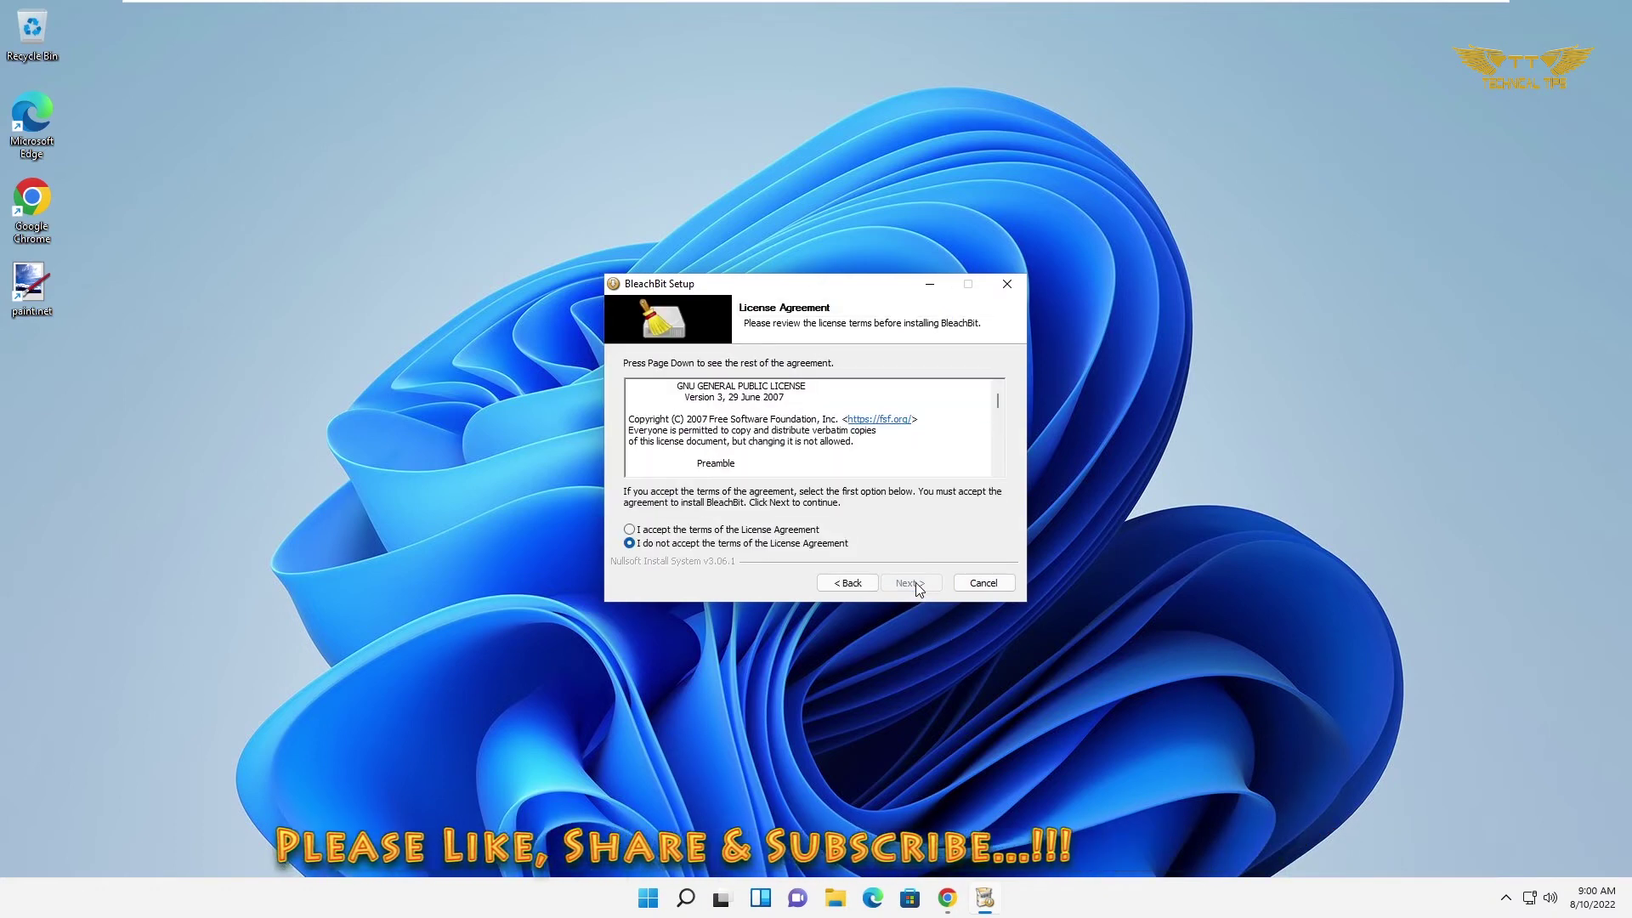
pyautogui.click(696, 533)
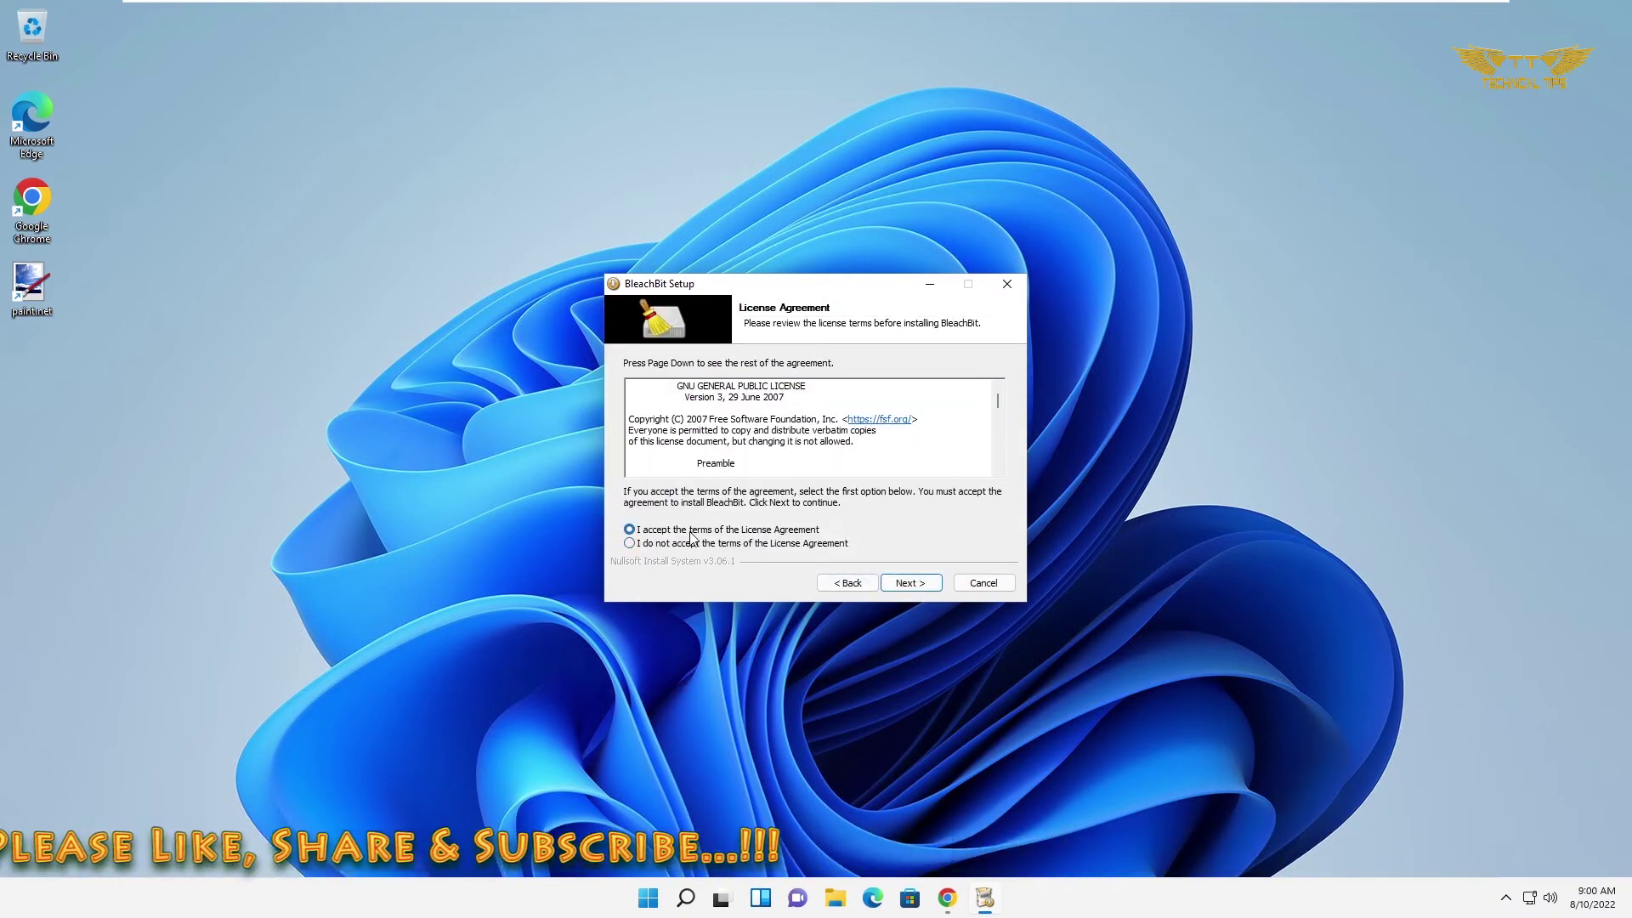
pyautogui.click(904, 595)
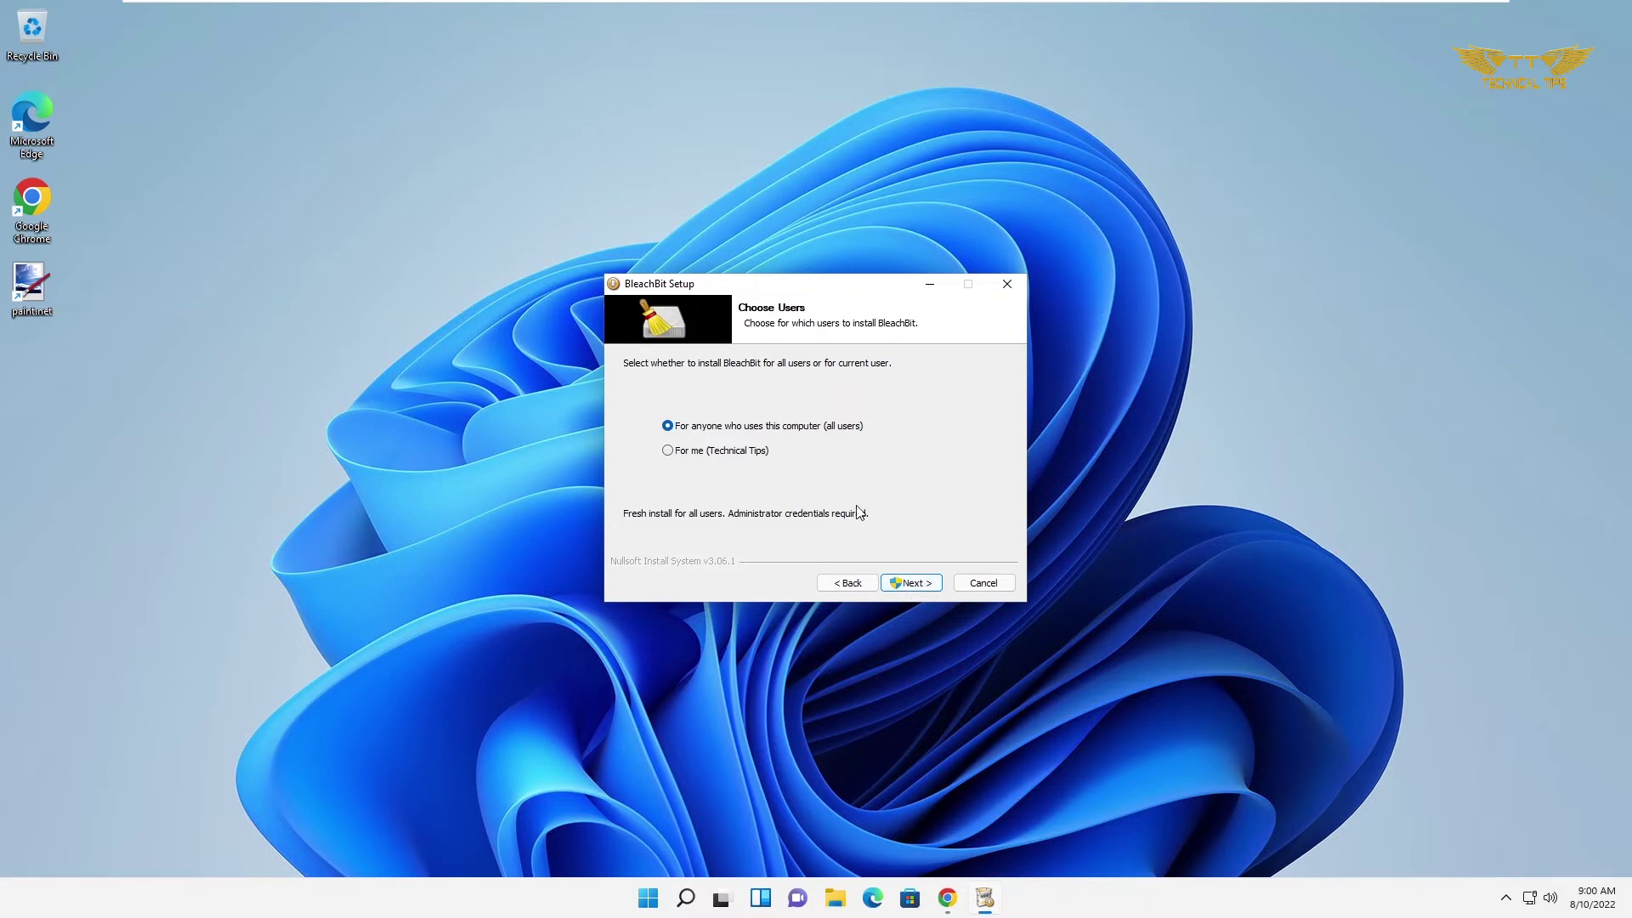
pyautogui.click(908, 583)
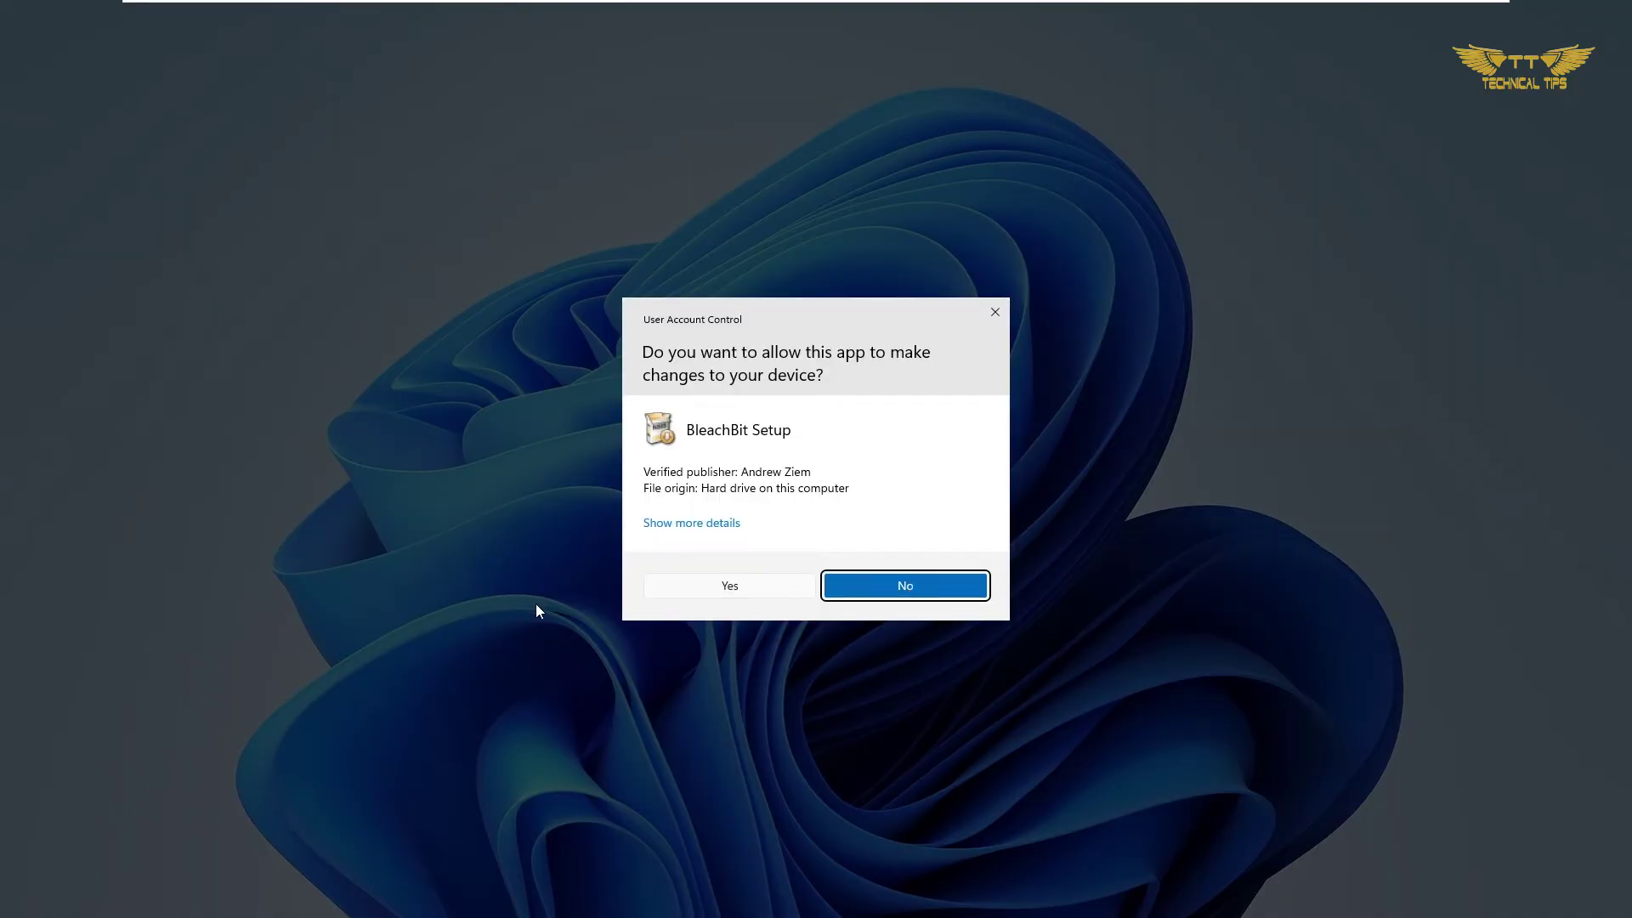
pyautogui.click(728, 587)
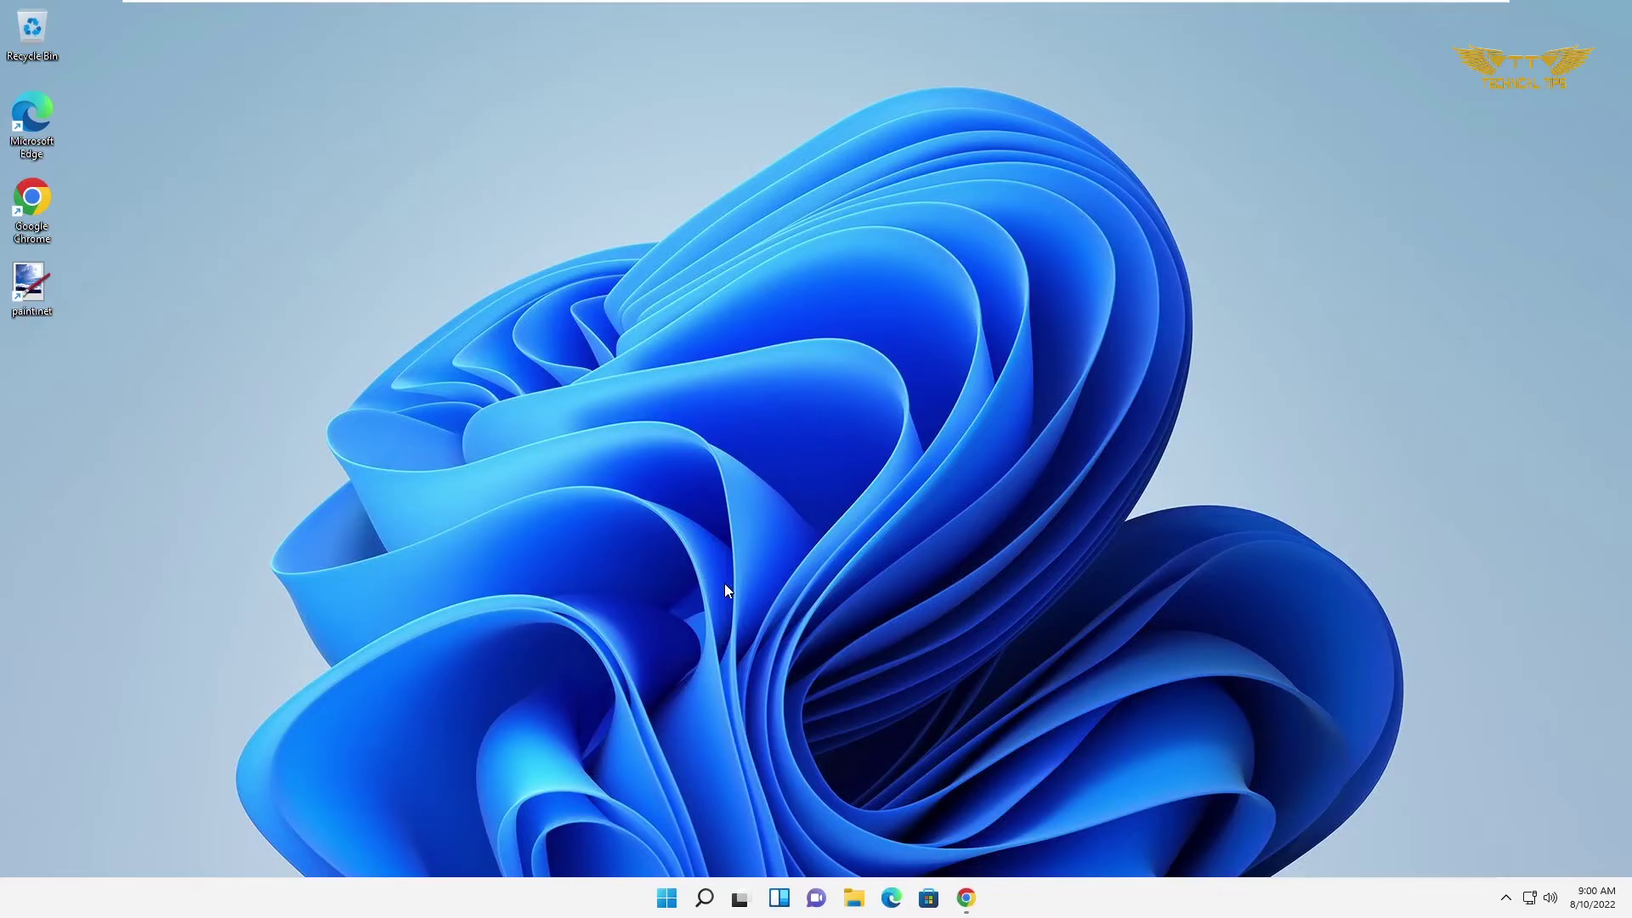
pyautogui.click(910, 583)
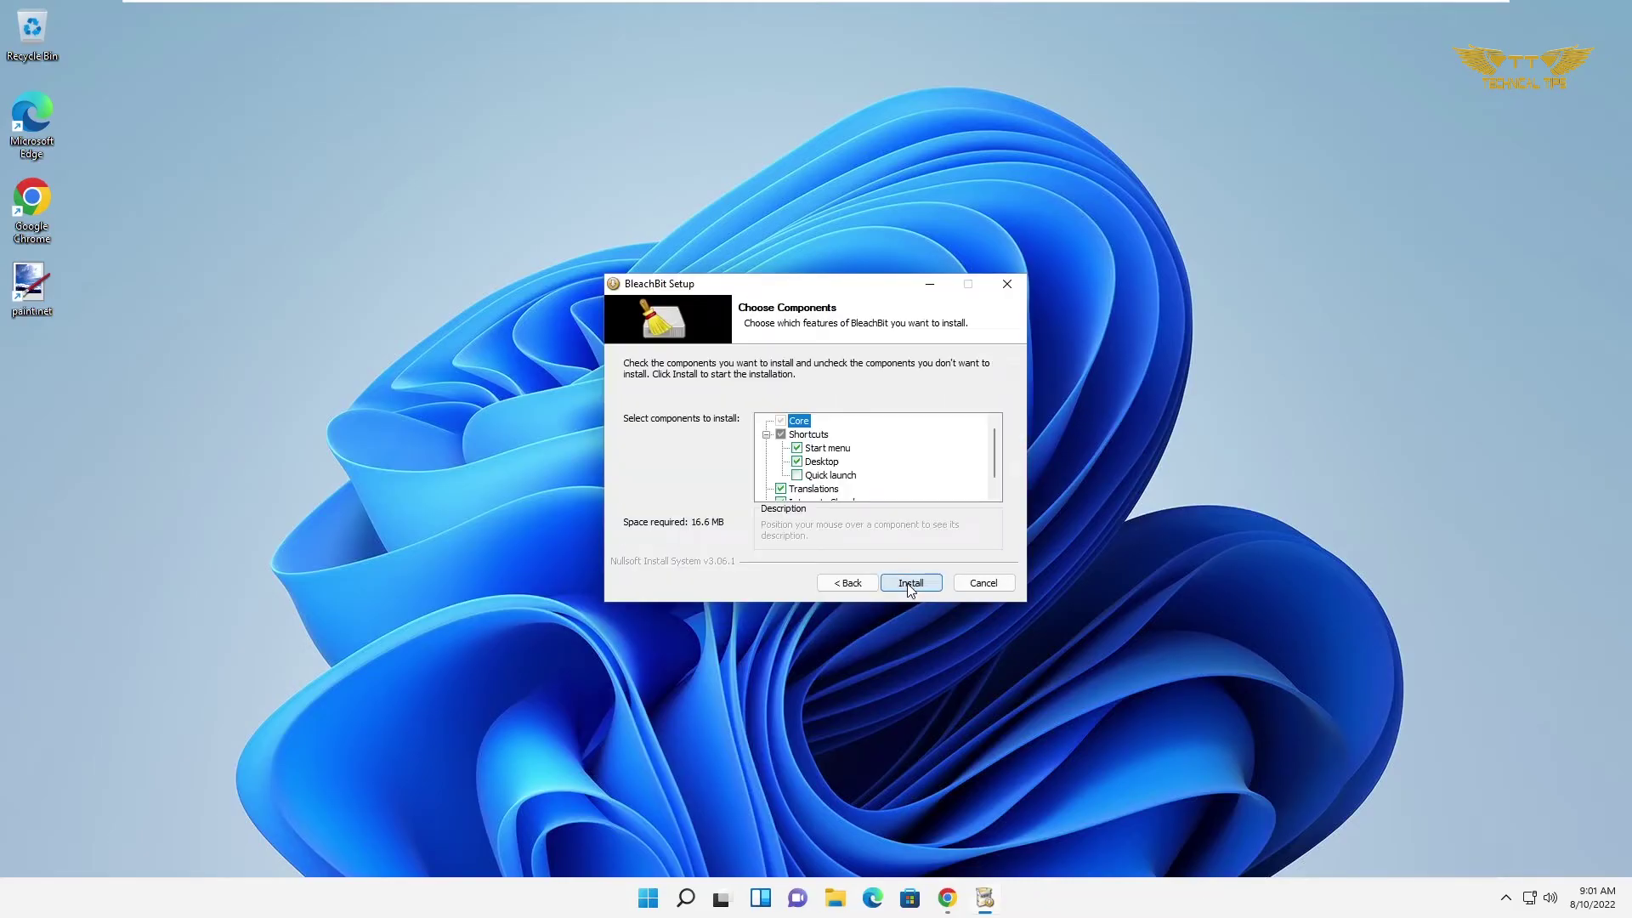
# Install BleachBit and continue past the Installation Complete page
pyautogui.click(908, 584)
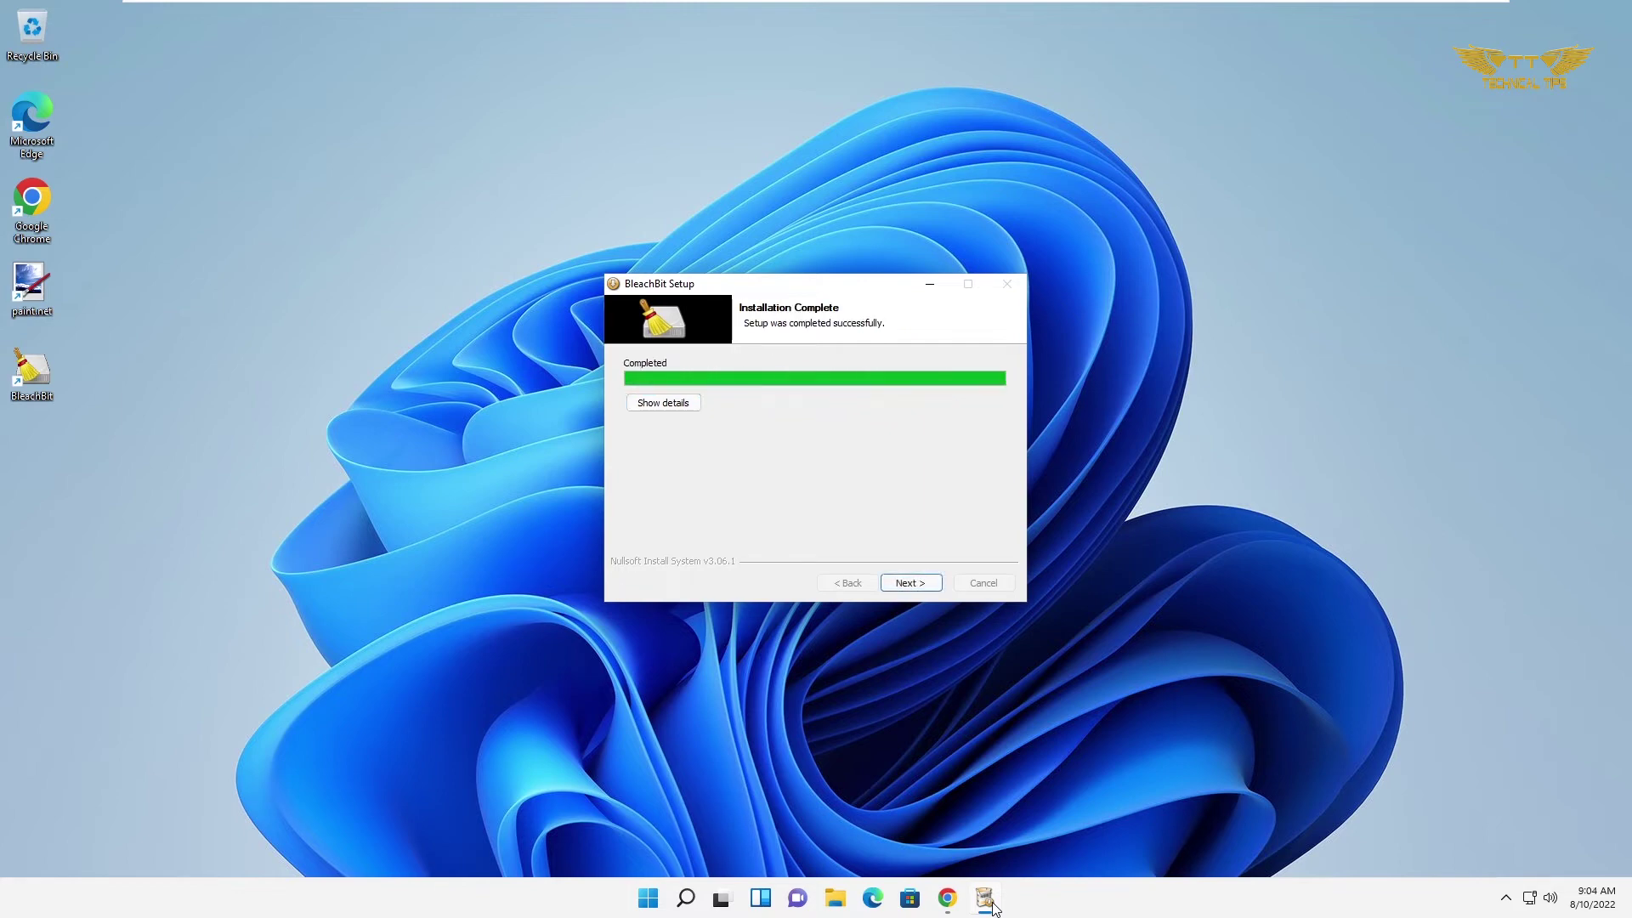
pyautogui.click(934, 586)
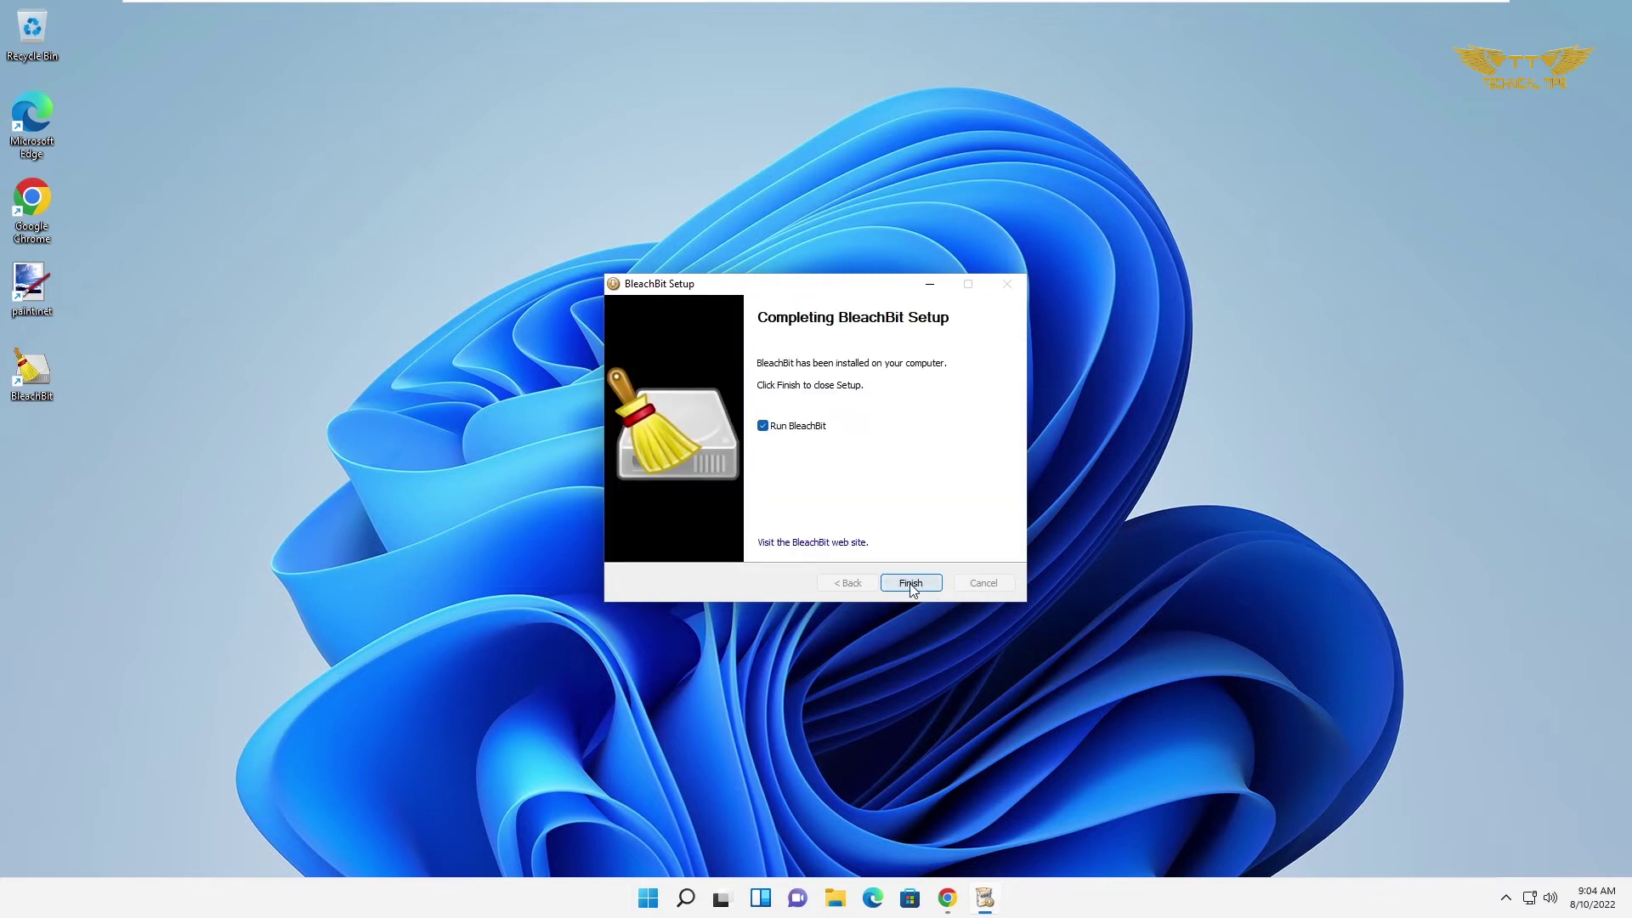
# Finish setup to launch BleachBit and scroll through its cleaner list
pyautogui.click(910, 585)
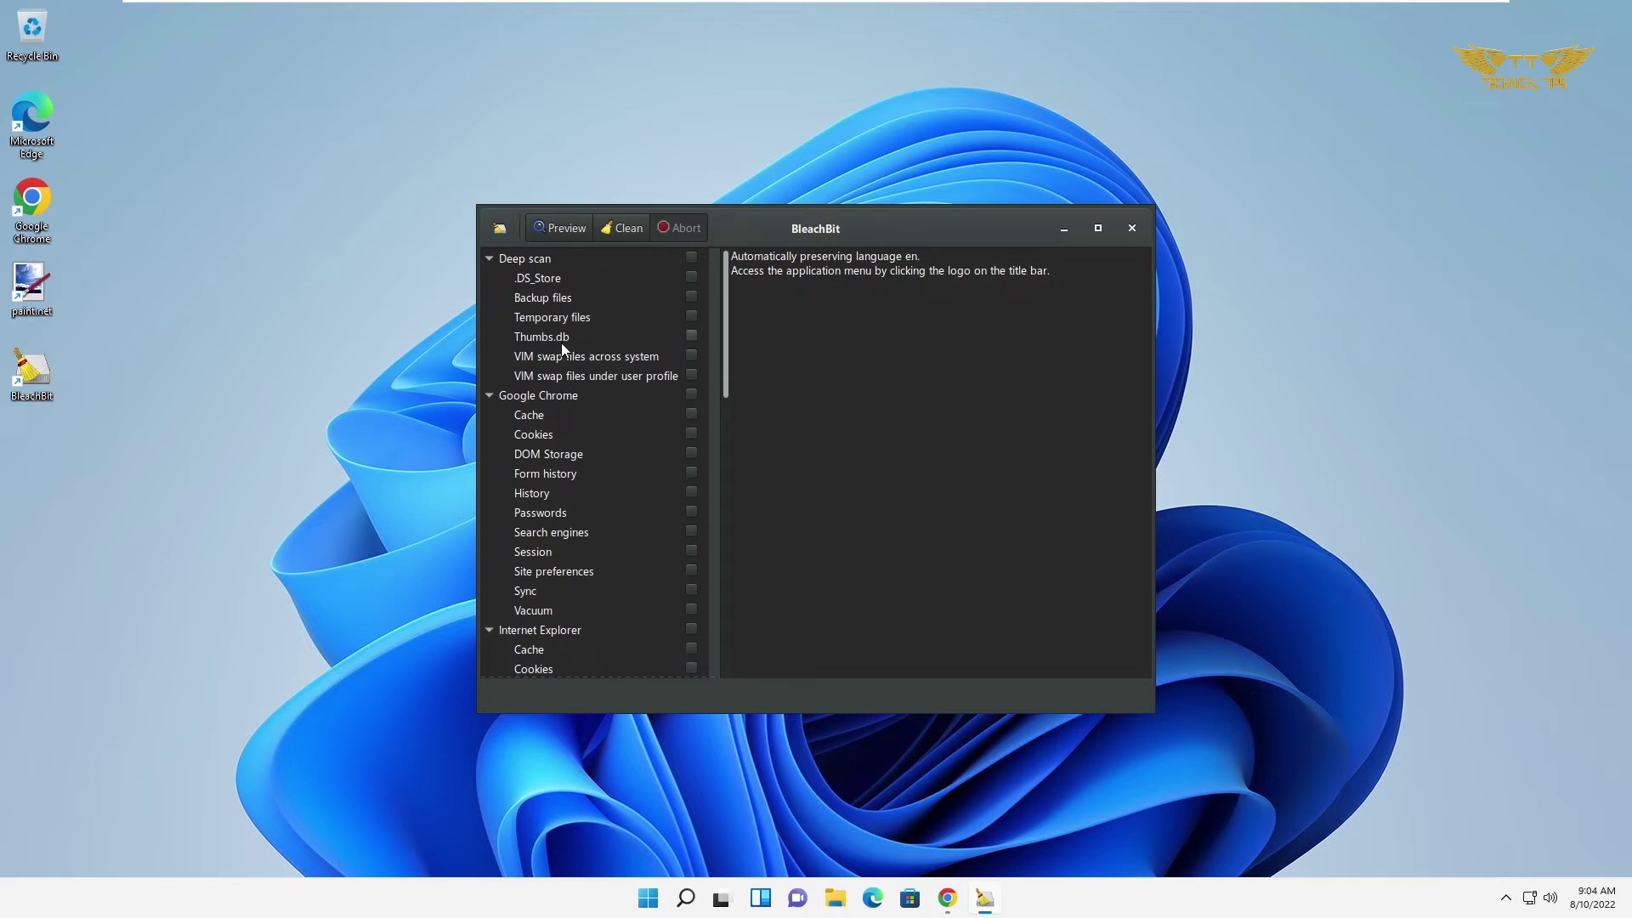
pyautogui.scroll(-1, 569, 470)
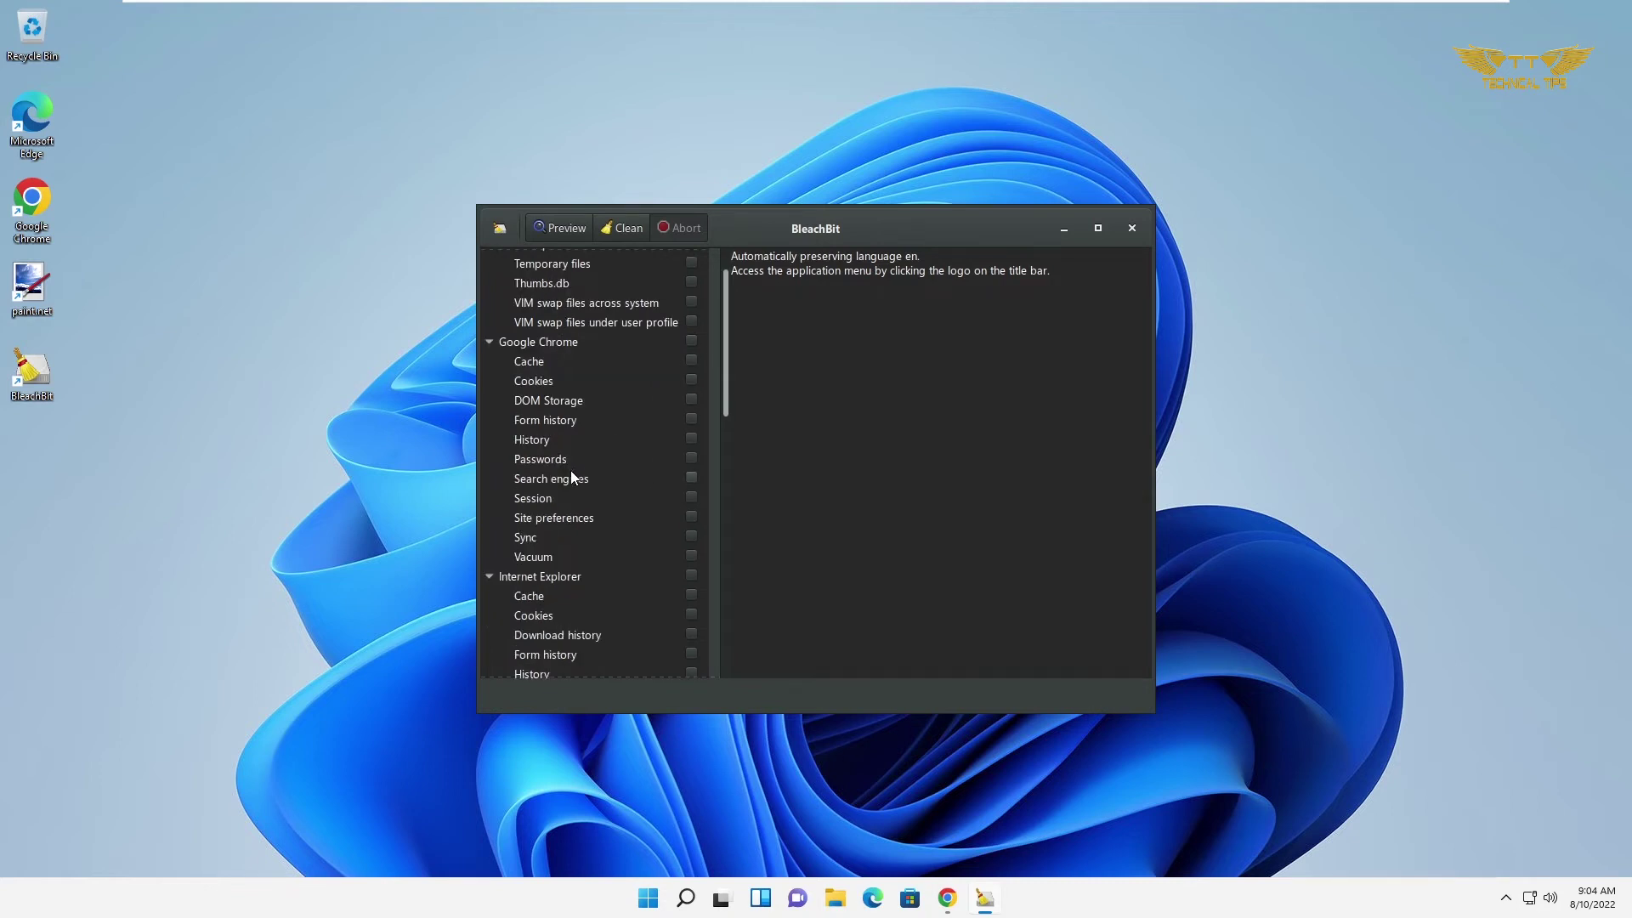
pyautogui.scroll(-3, 569, 471)
pyautogui.scroll(-1, 570, 471)
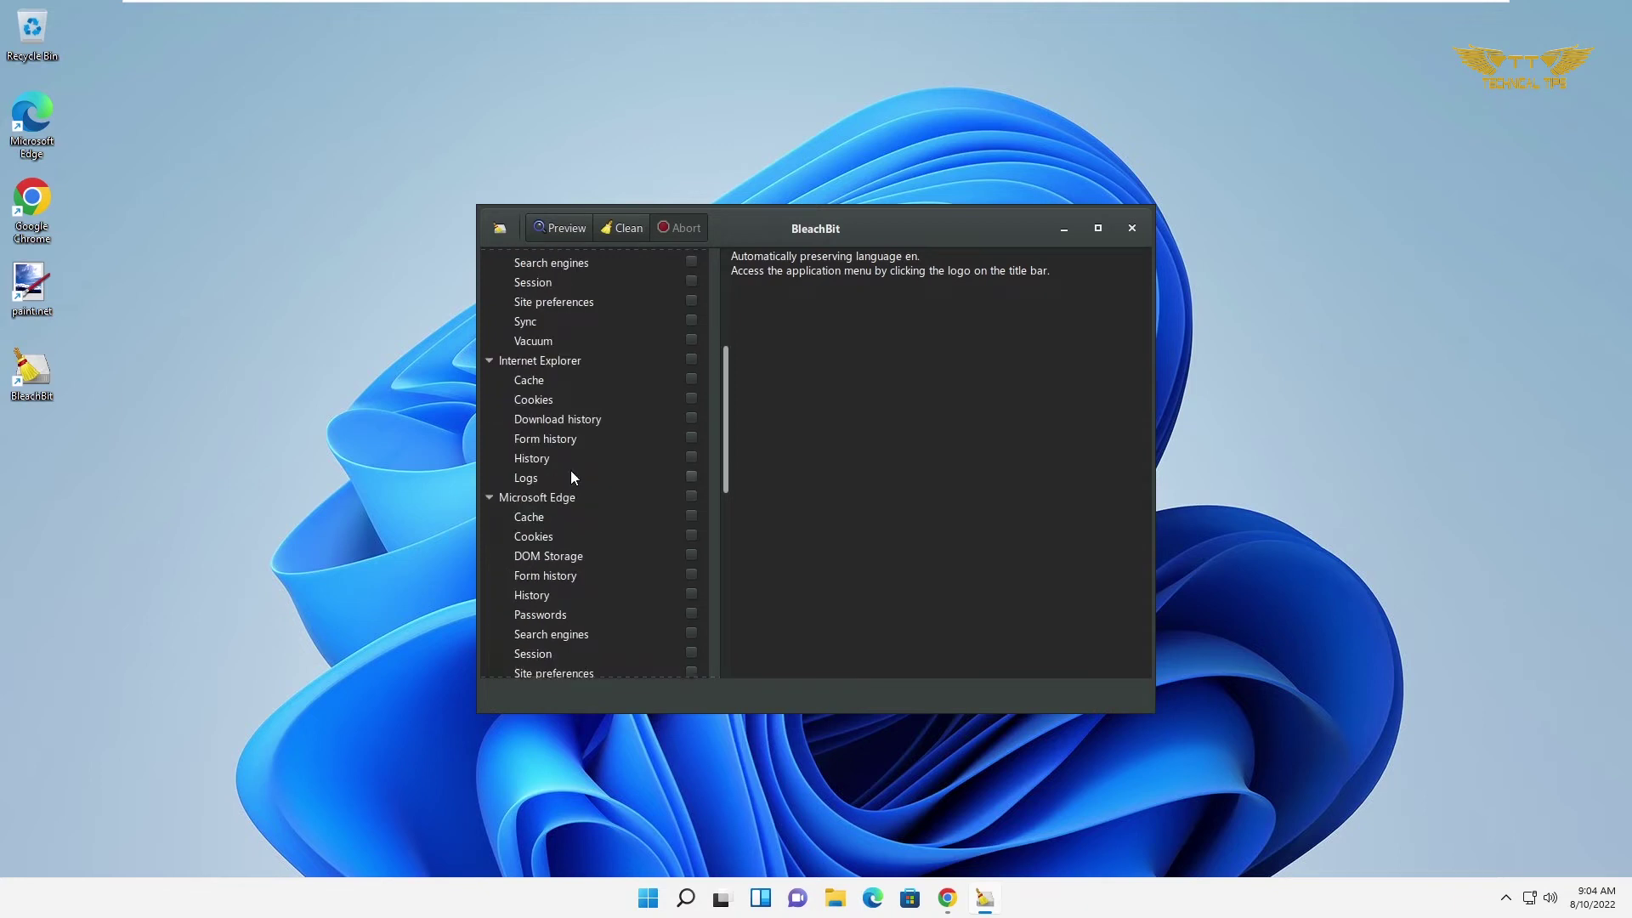
pyautogui.scroll(-2, 572, 476)
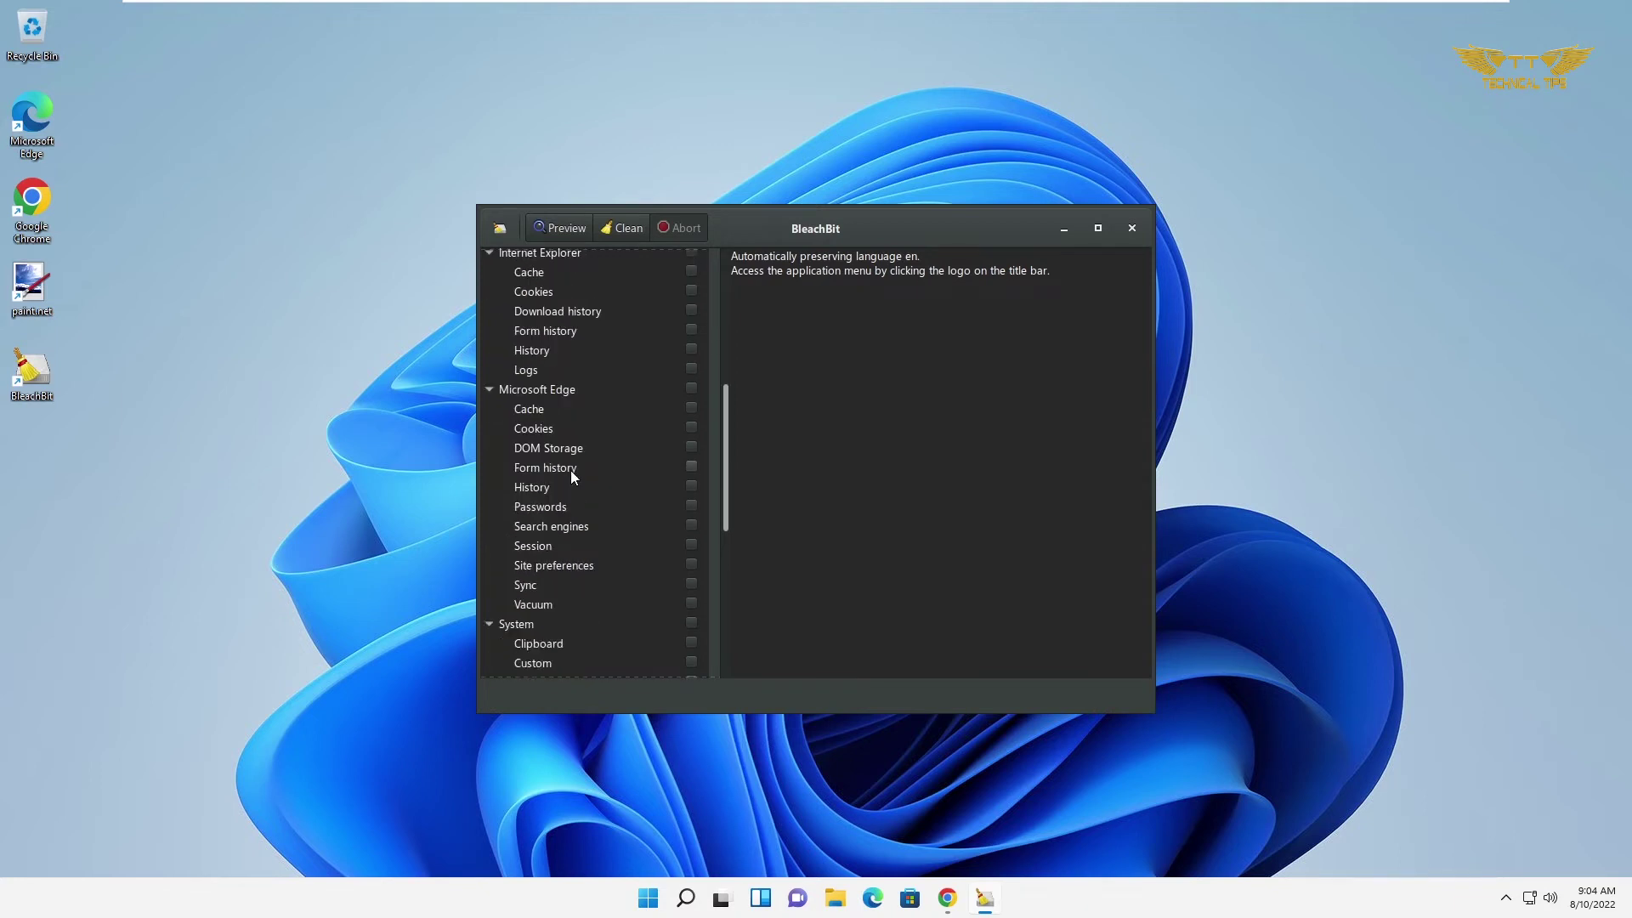
pyautogui.scroll(-2, 572, 476)
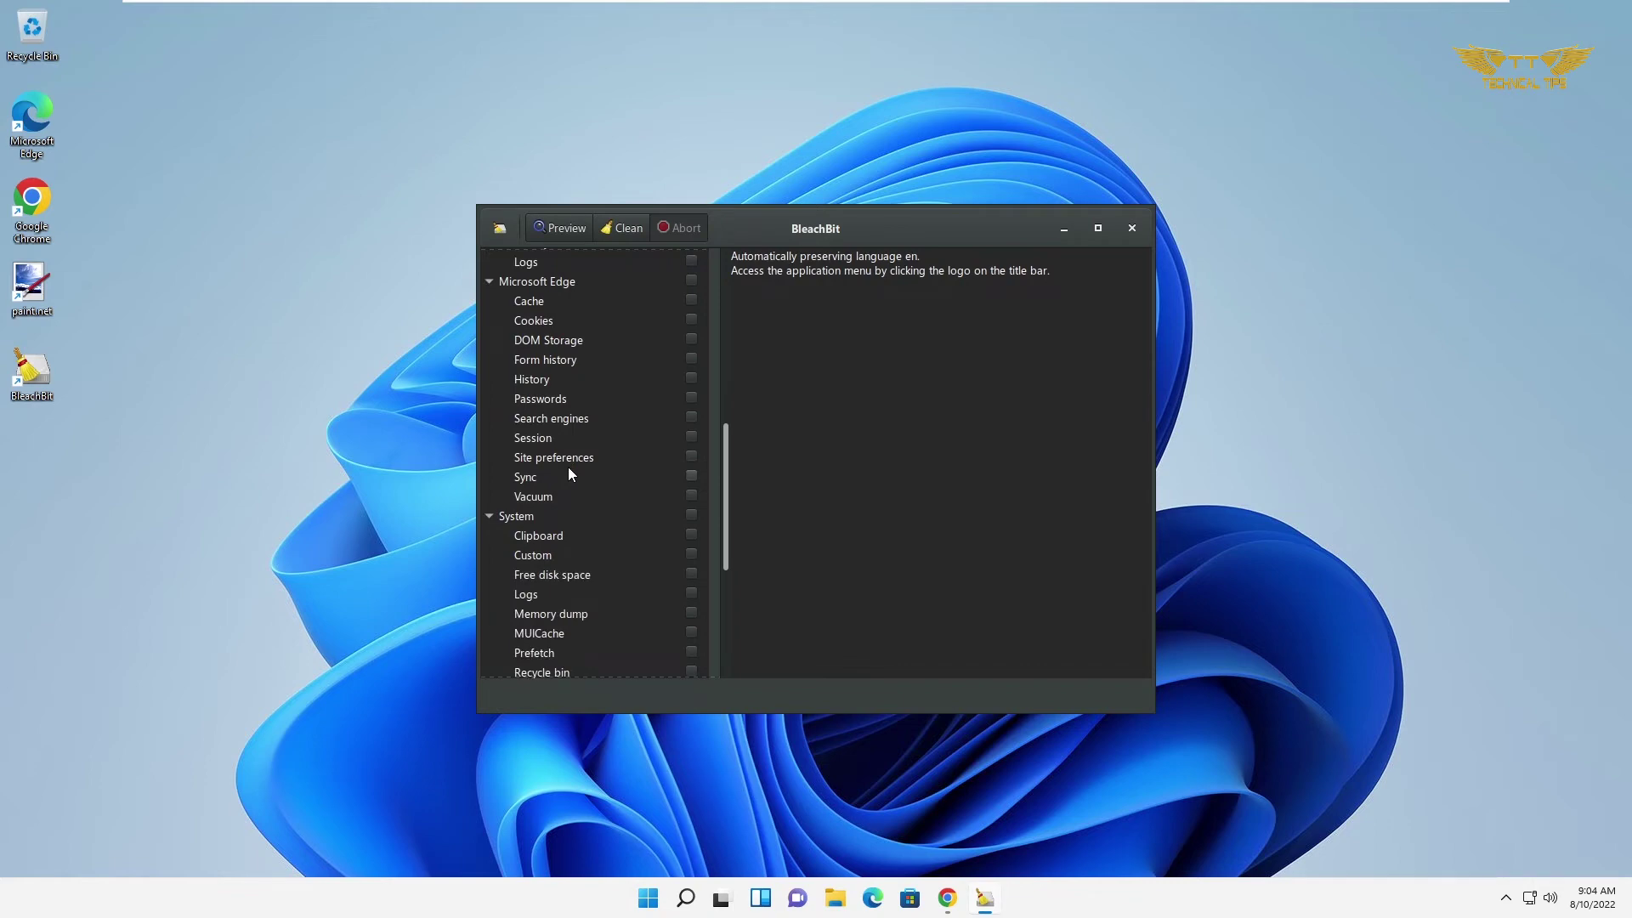
pyautogui.scroll(-3, 569, 470)
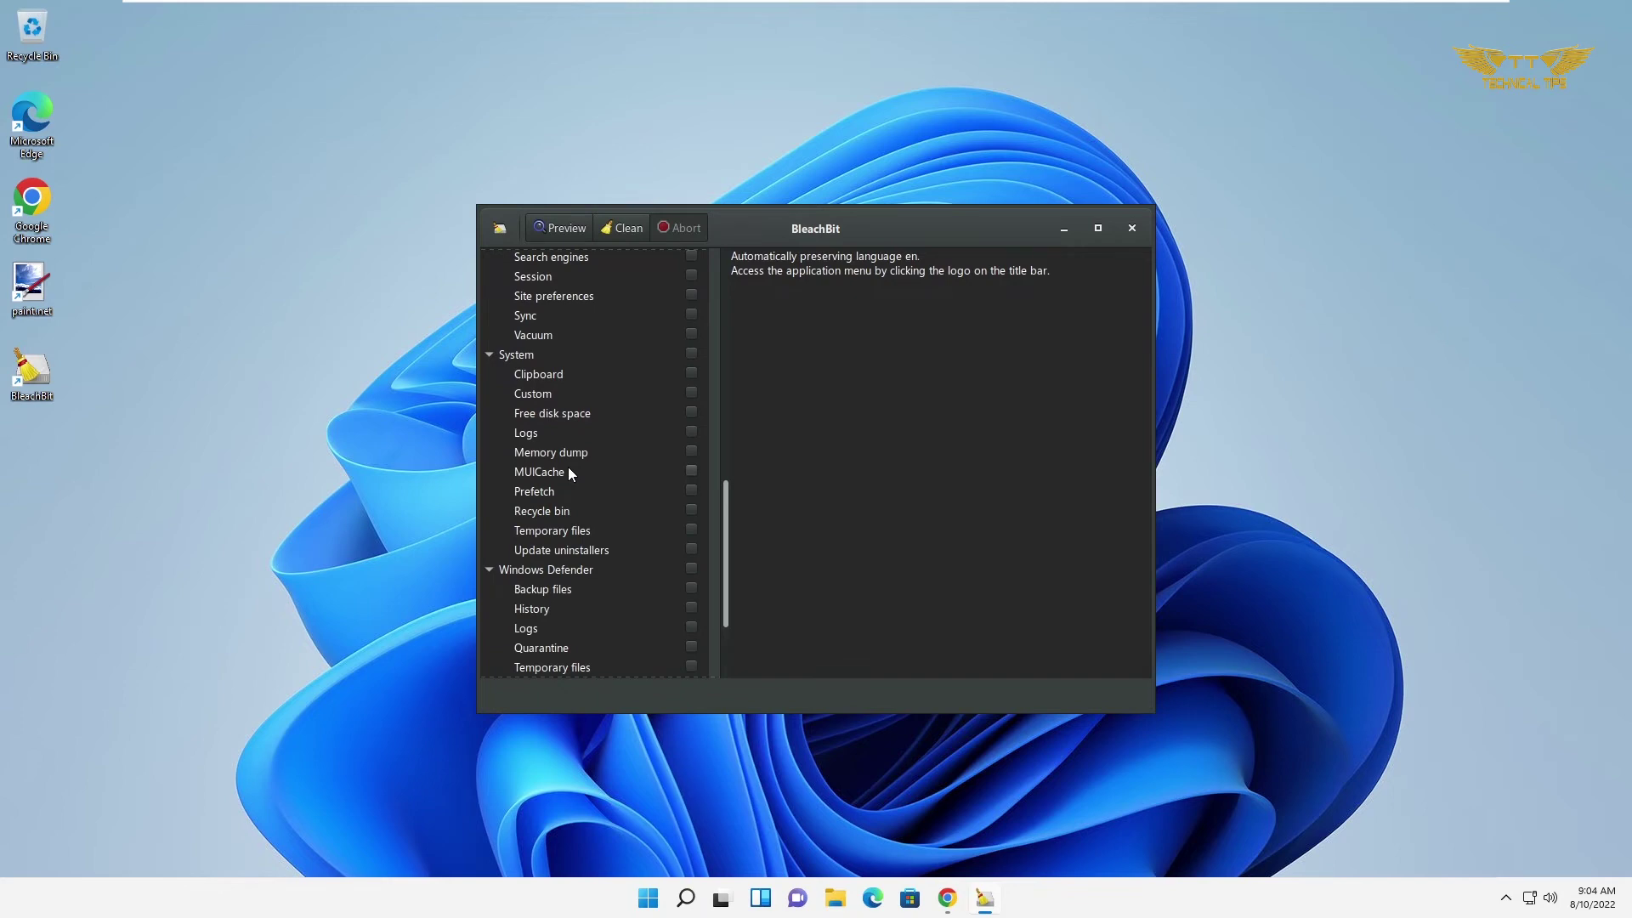
pyautogui.scroll(-2, 569, 470)
pyautogui.scroll(-1, 568, 474)
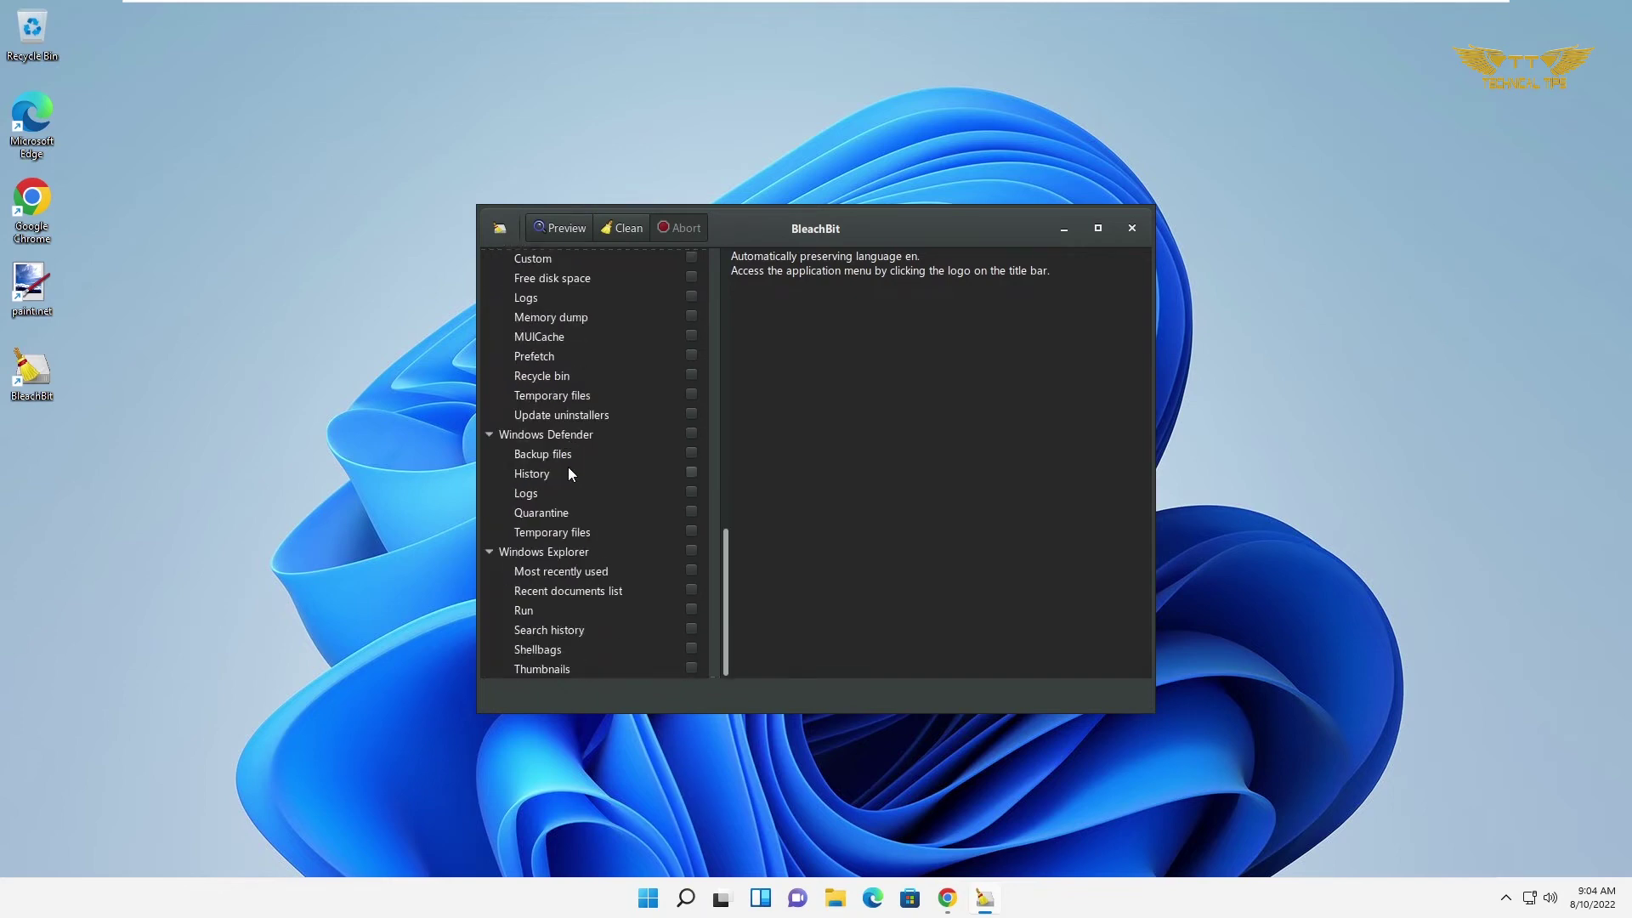
pyautogui.scroll(15, 568, 466)
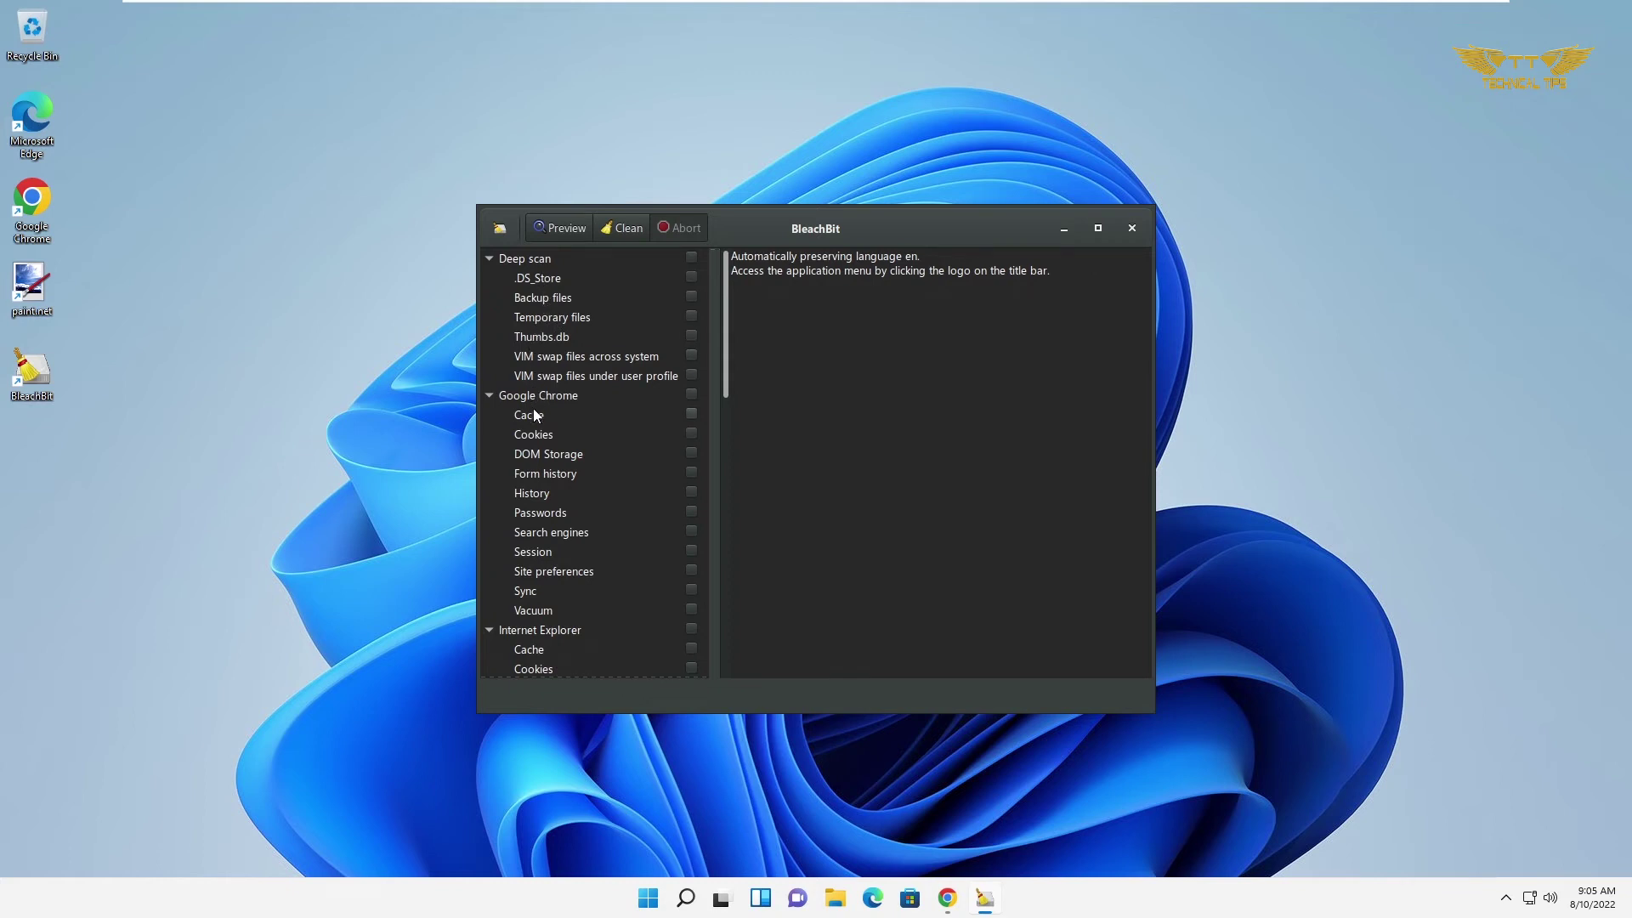
# Scroll the cleaner list again and select Deep scan to show its description
pyautogui.scroll(-2, 557, 592)
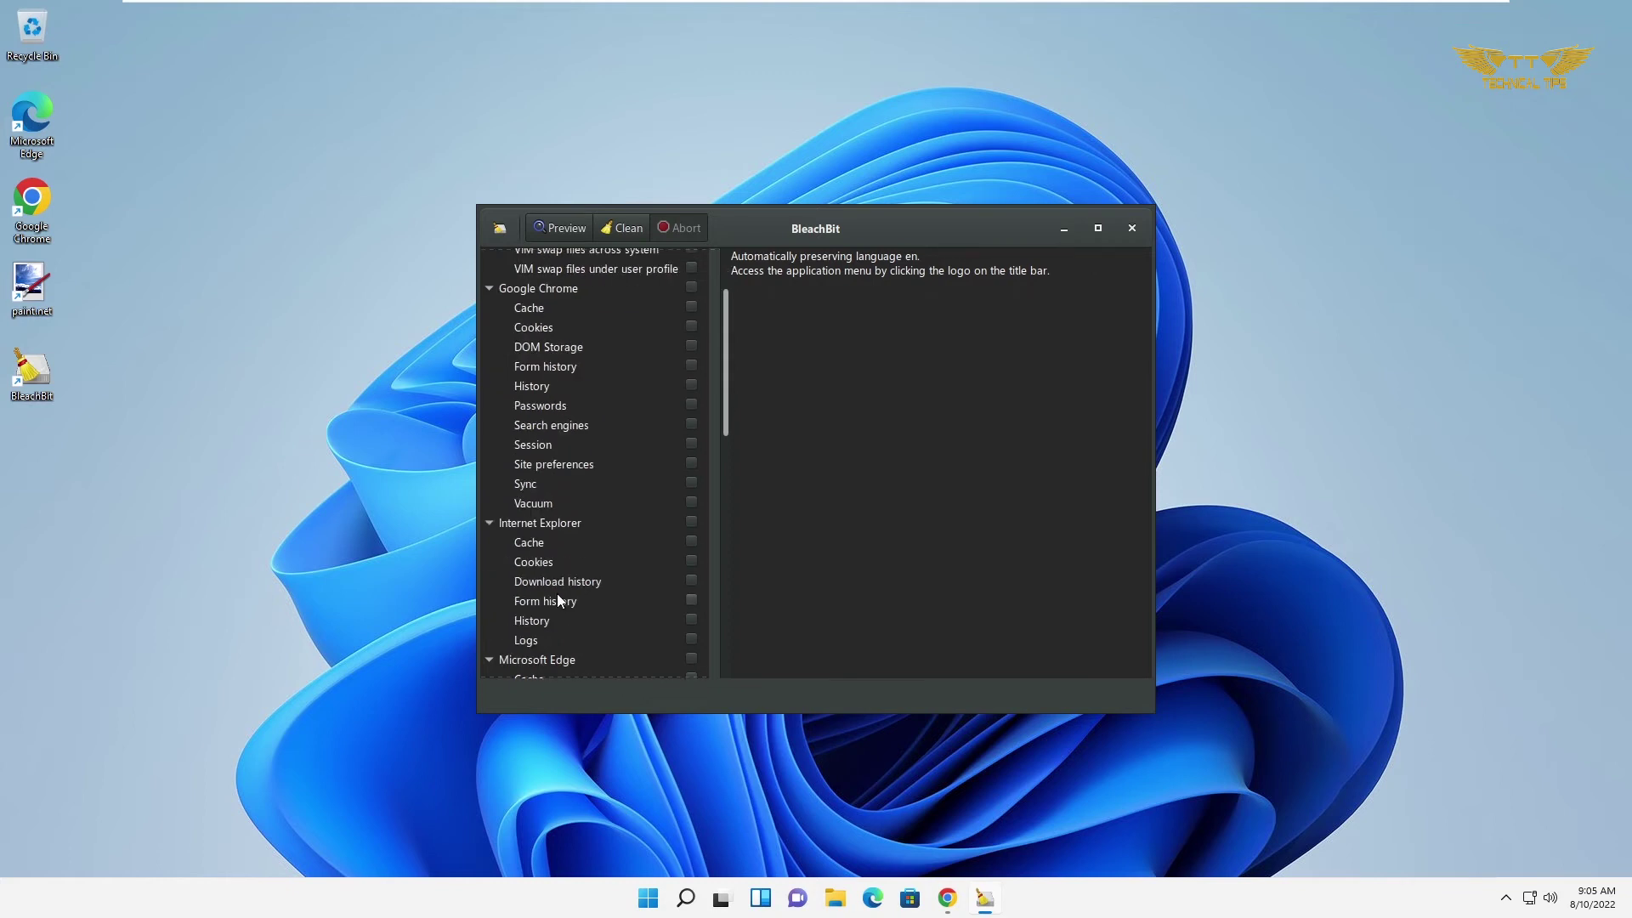
pyautogui.scroll(-2, 563, 614)
pyautogui.scroll(-6, 563, 614)
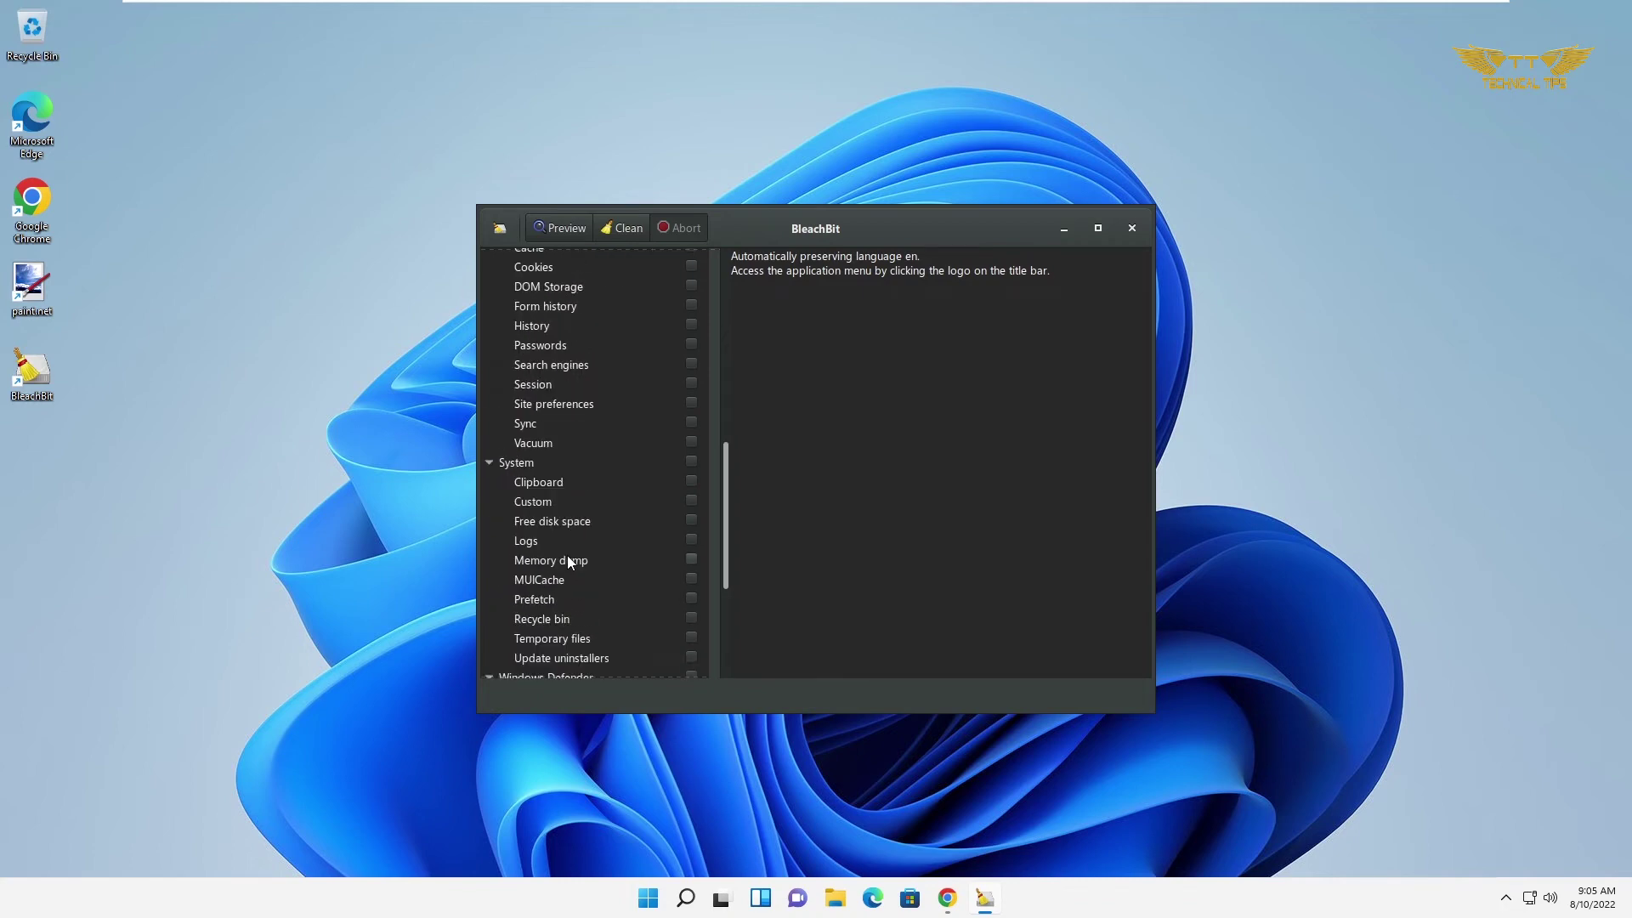
pyautogui.scroll(-2, 567, 554)
pyautogui.scroll(-3, 568, 607)
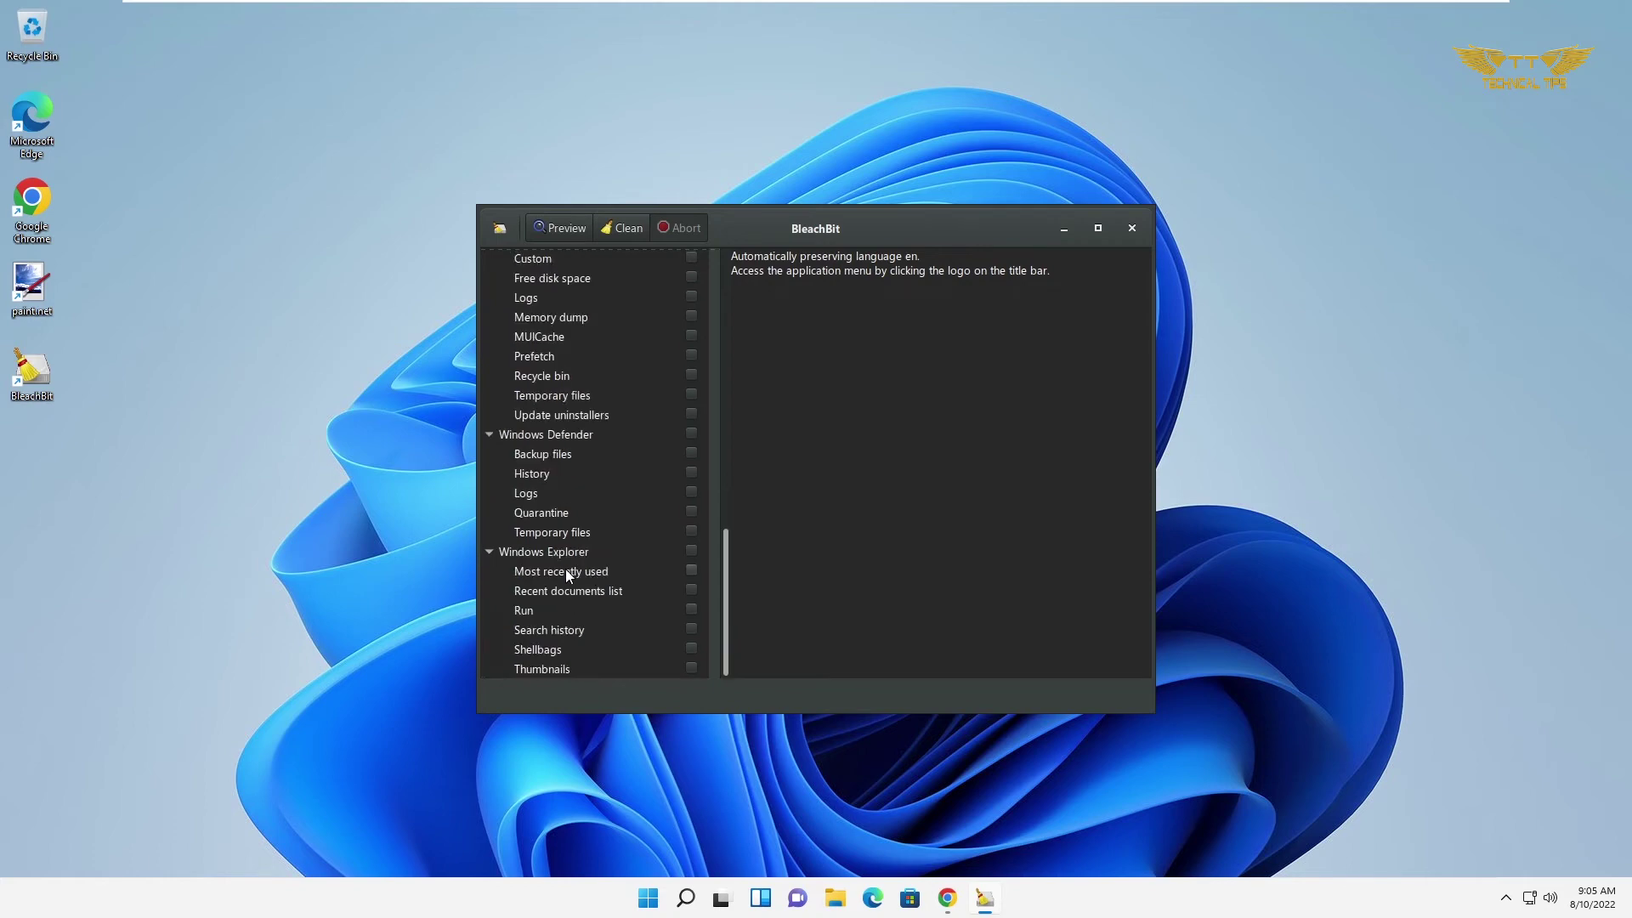
pyautogui.scroll(20, 566, 571)
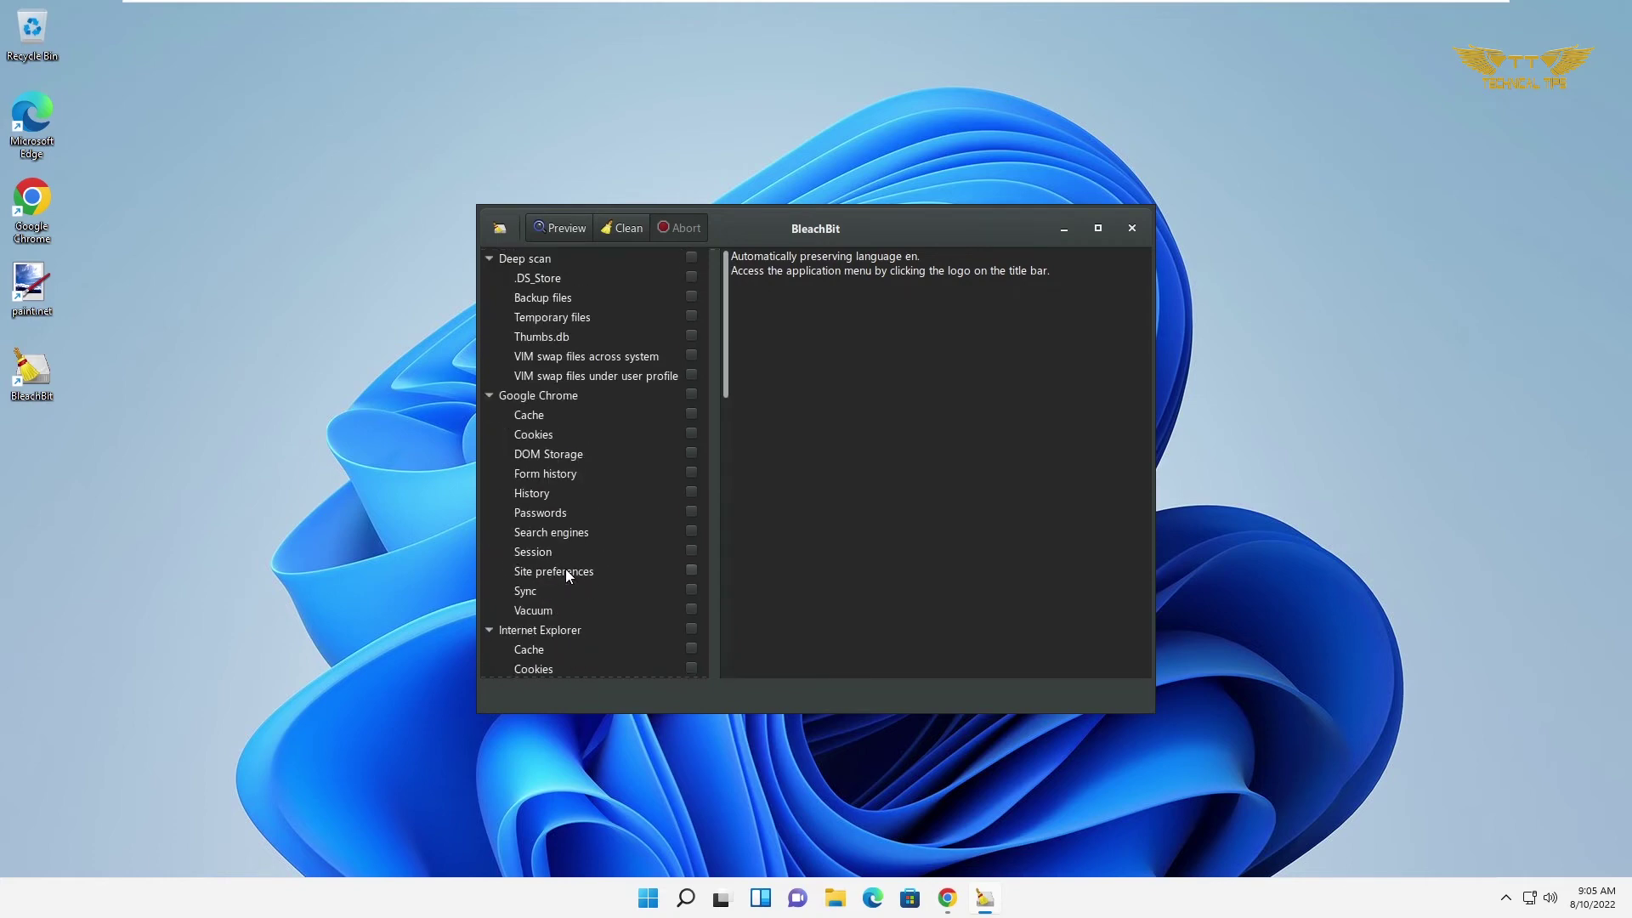
pyautogui.press('Down')
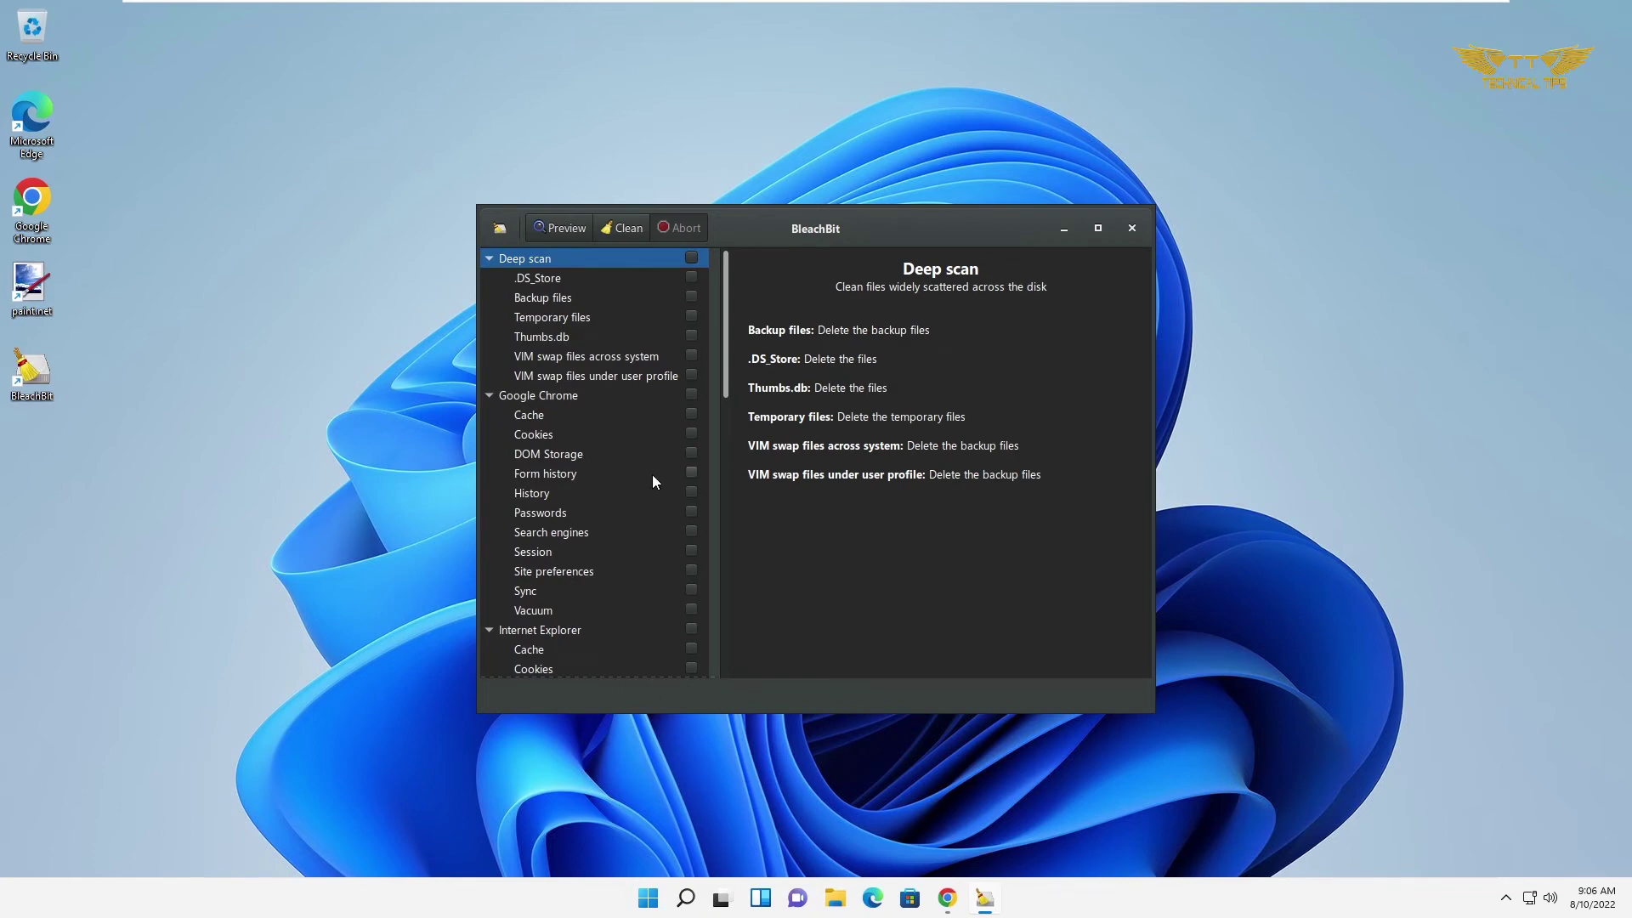
# Check every Google Chrome item, accepting the saved-passwords warning
pyautogui.scroll(-2, 646, 482)
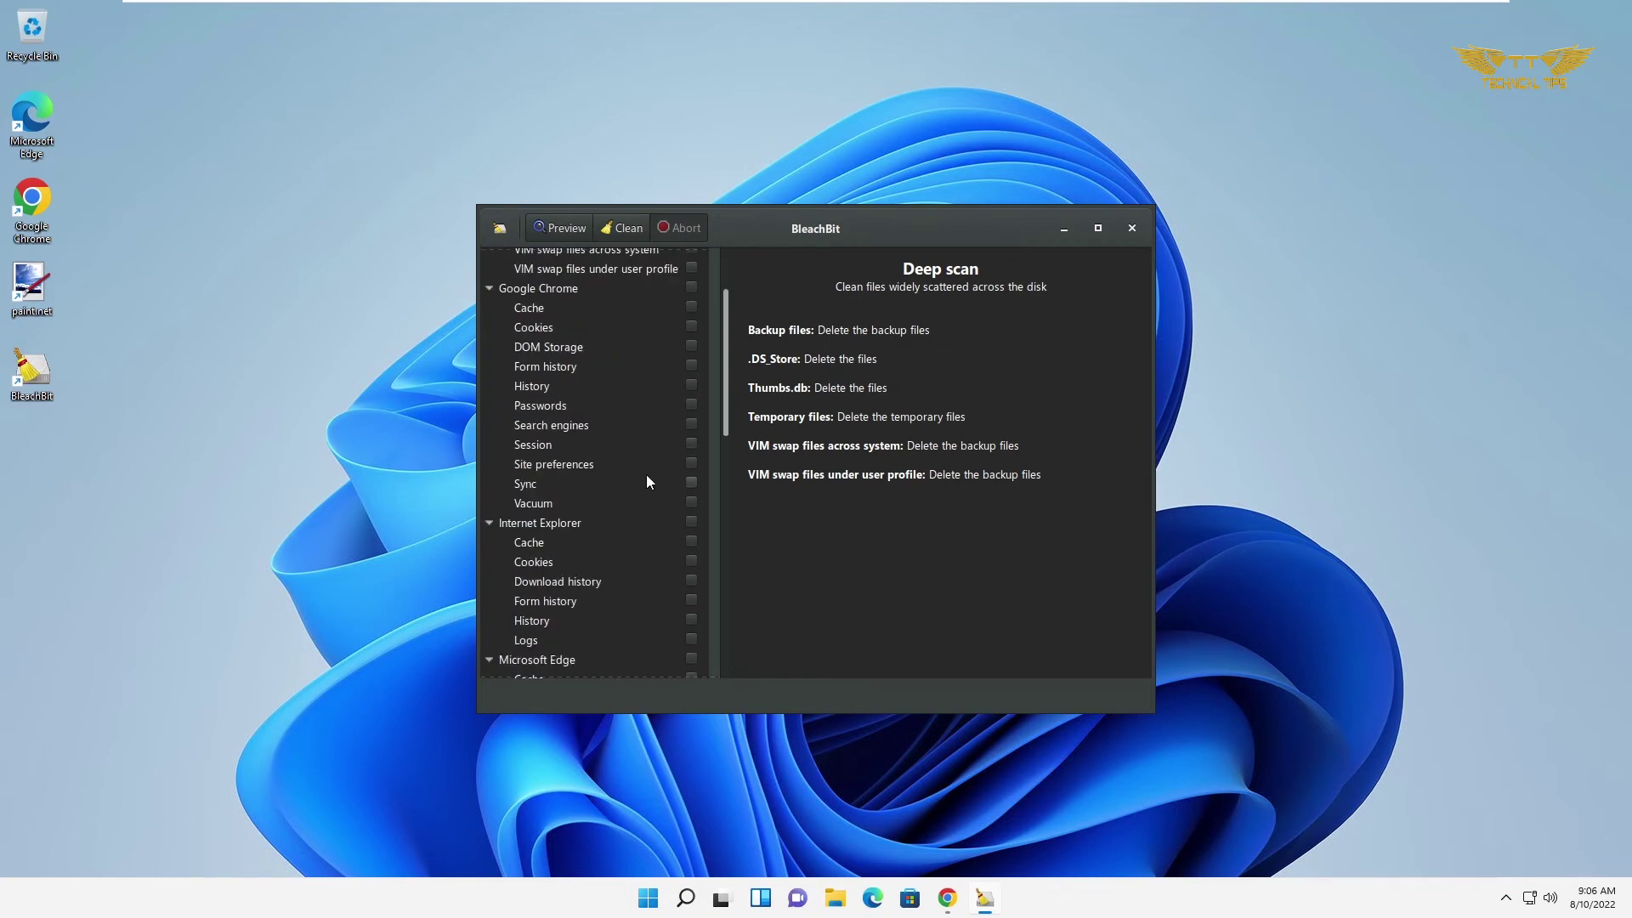
pyautogui.scroll(3, 610, 405)
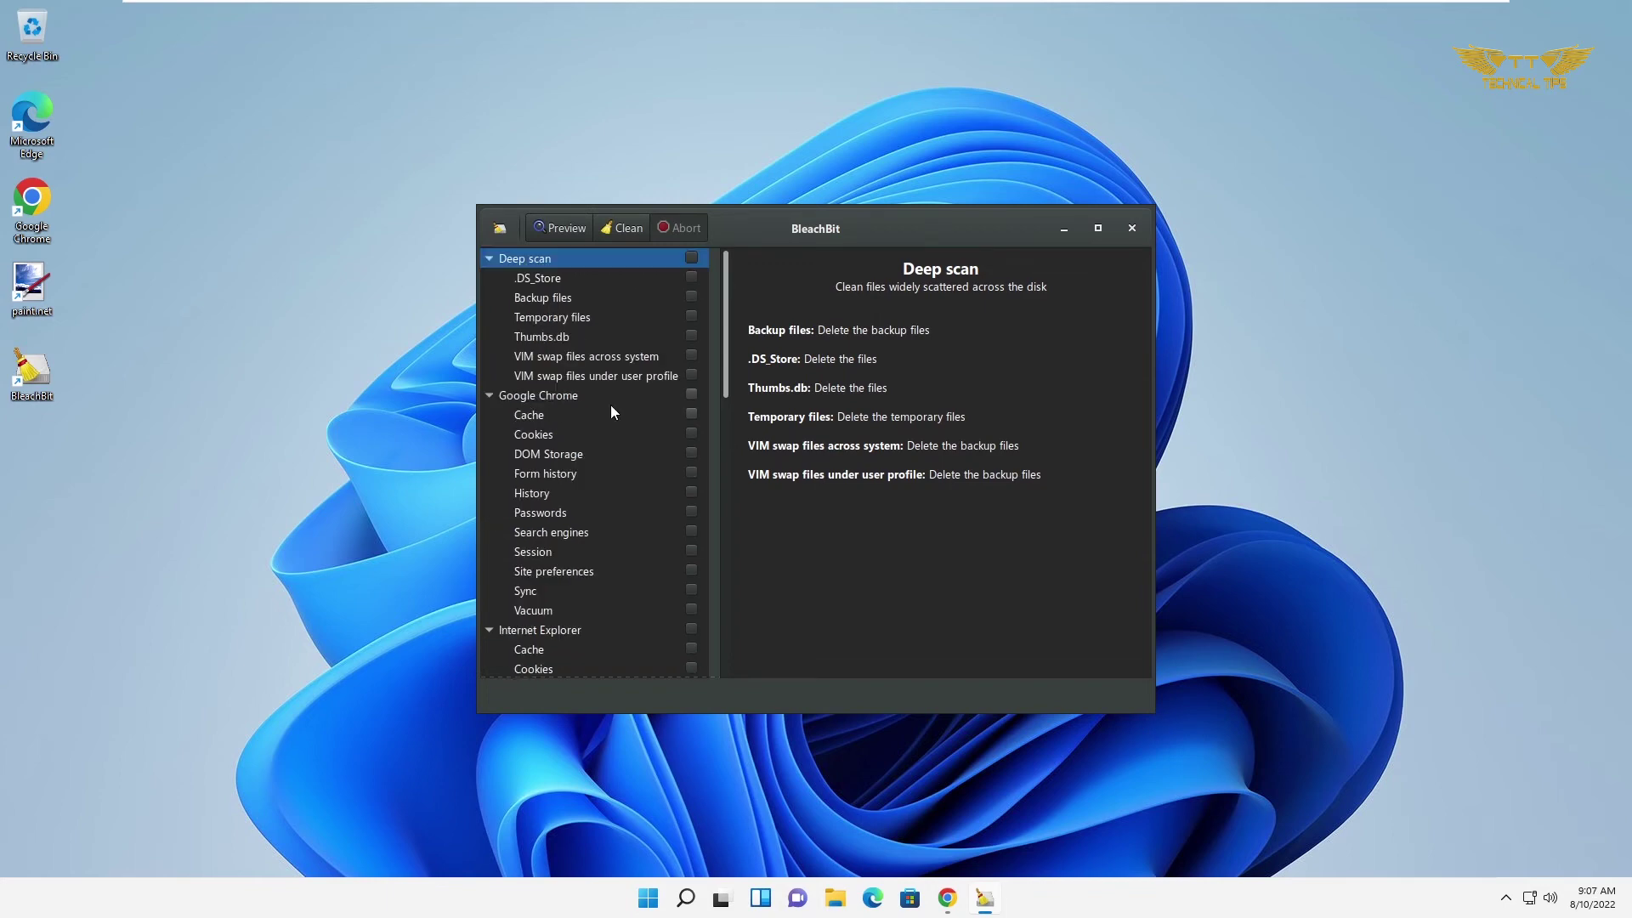
pyautogui.click(690, 395)
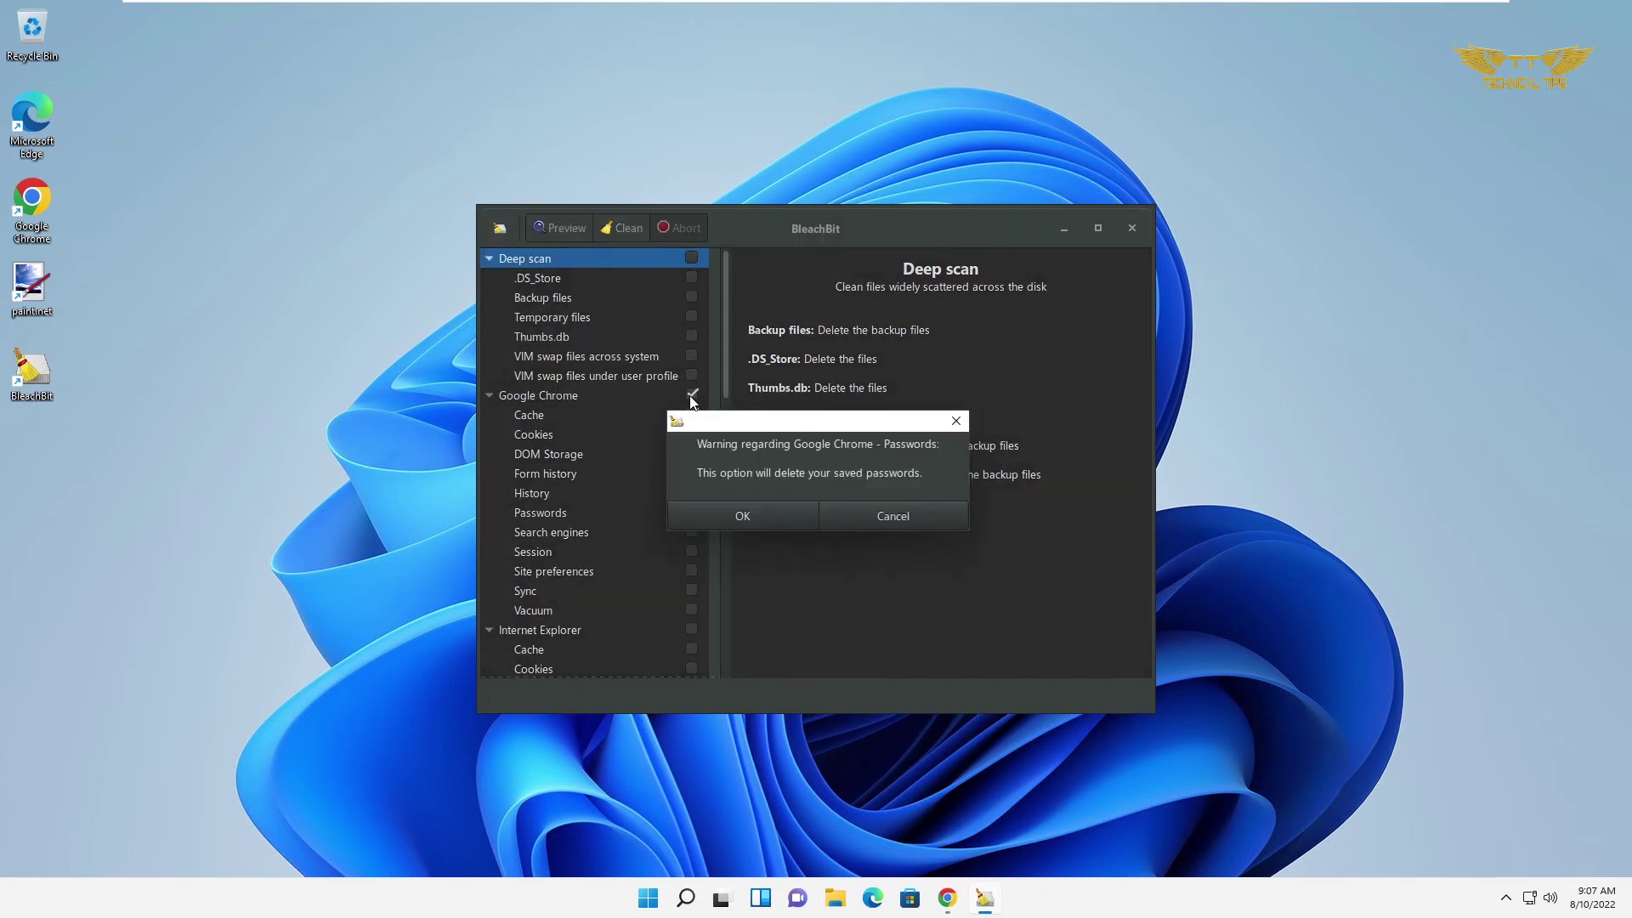
pyautogui.click(756, 513)
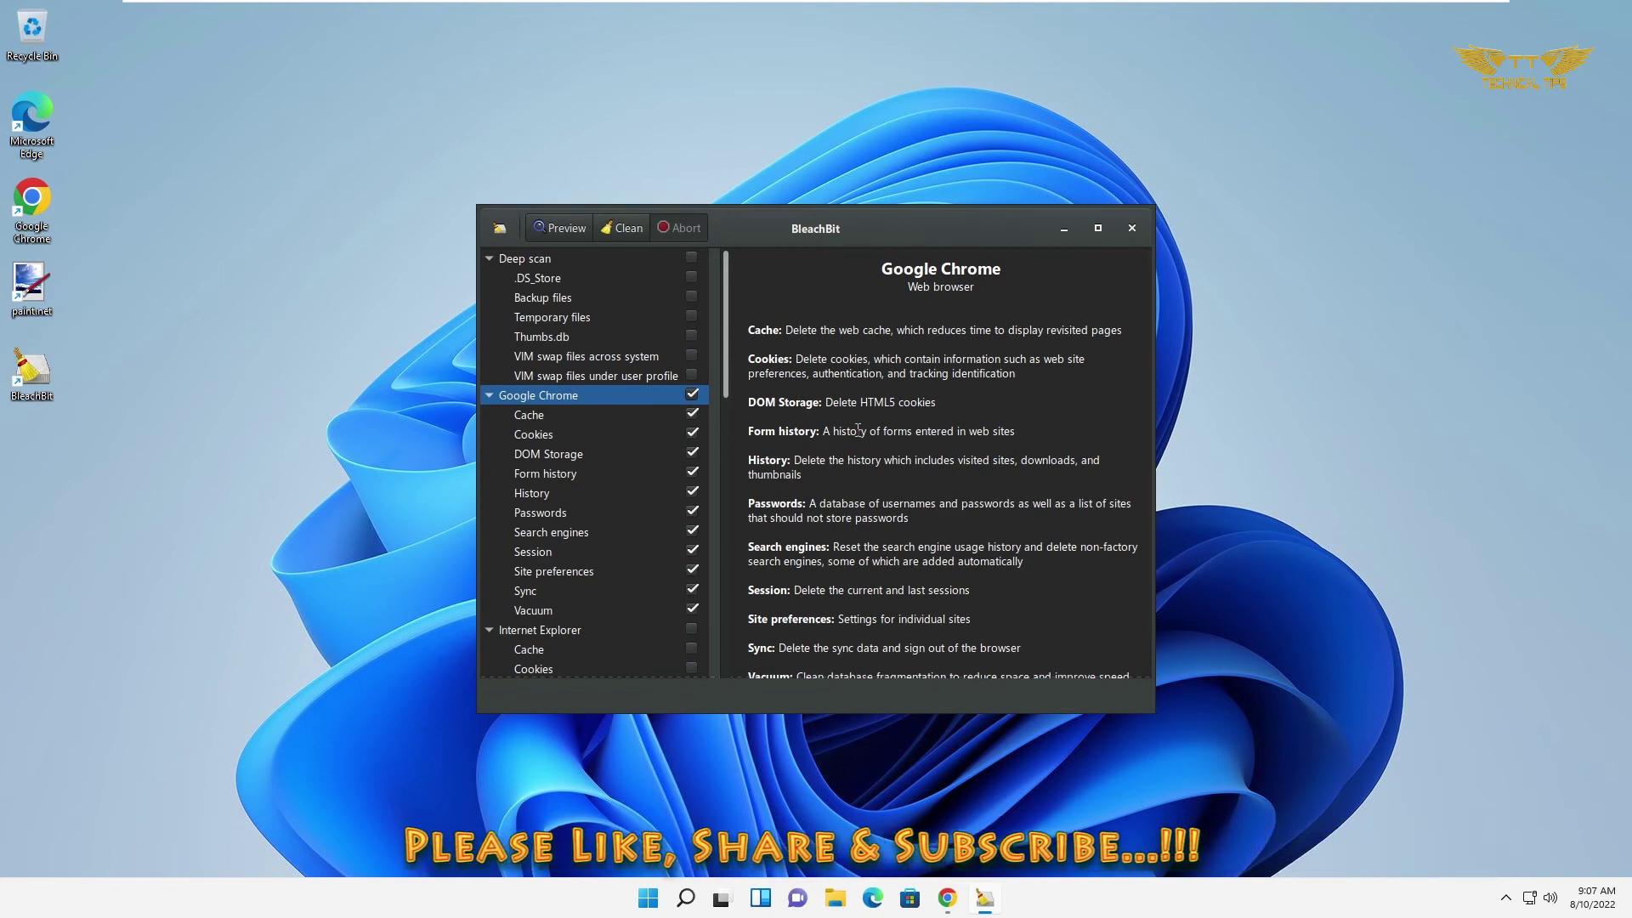
pyautogui.scroll(-1, 858, 429)
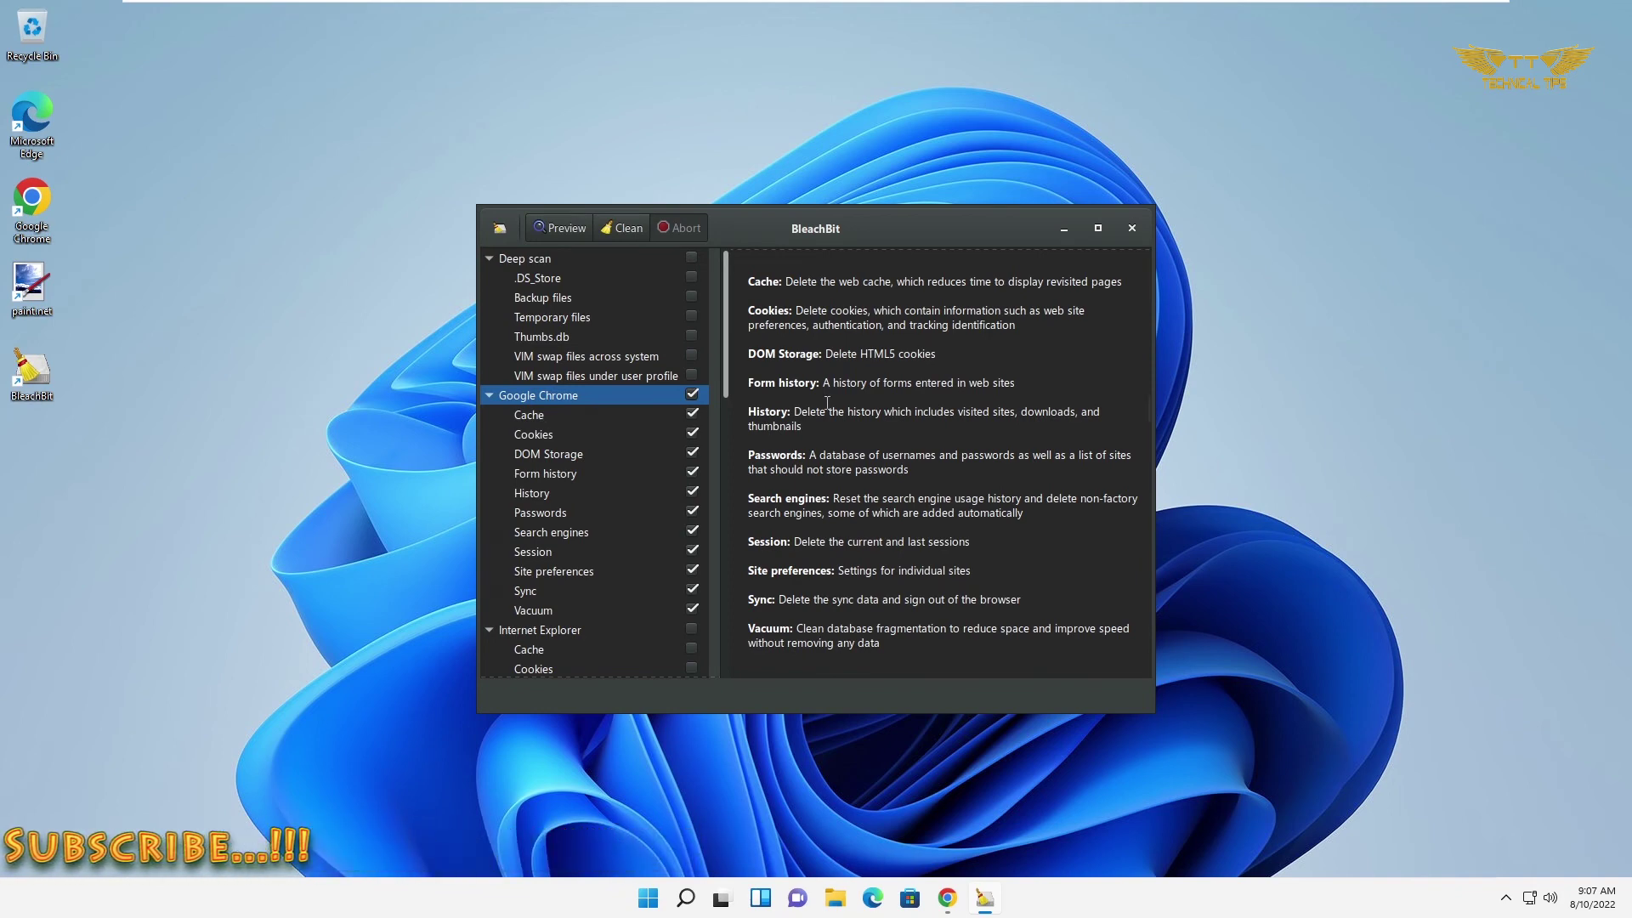
pyautogui.scroll(1, 827, 403)
pyautogui.scroll(-1, 789, 362)
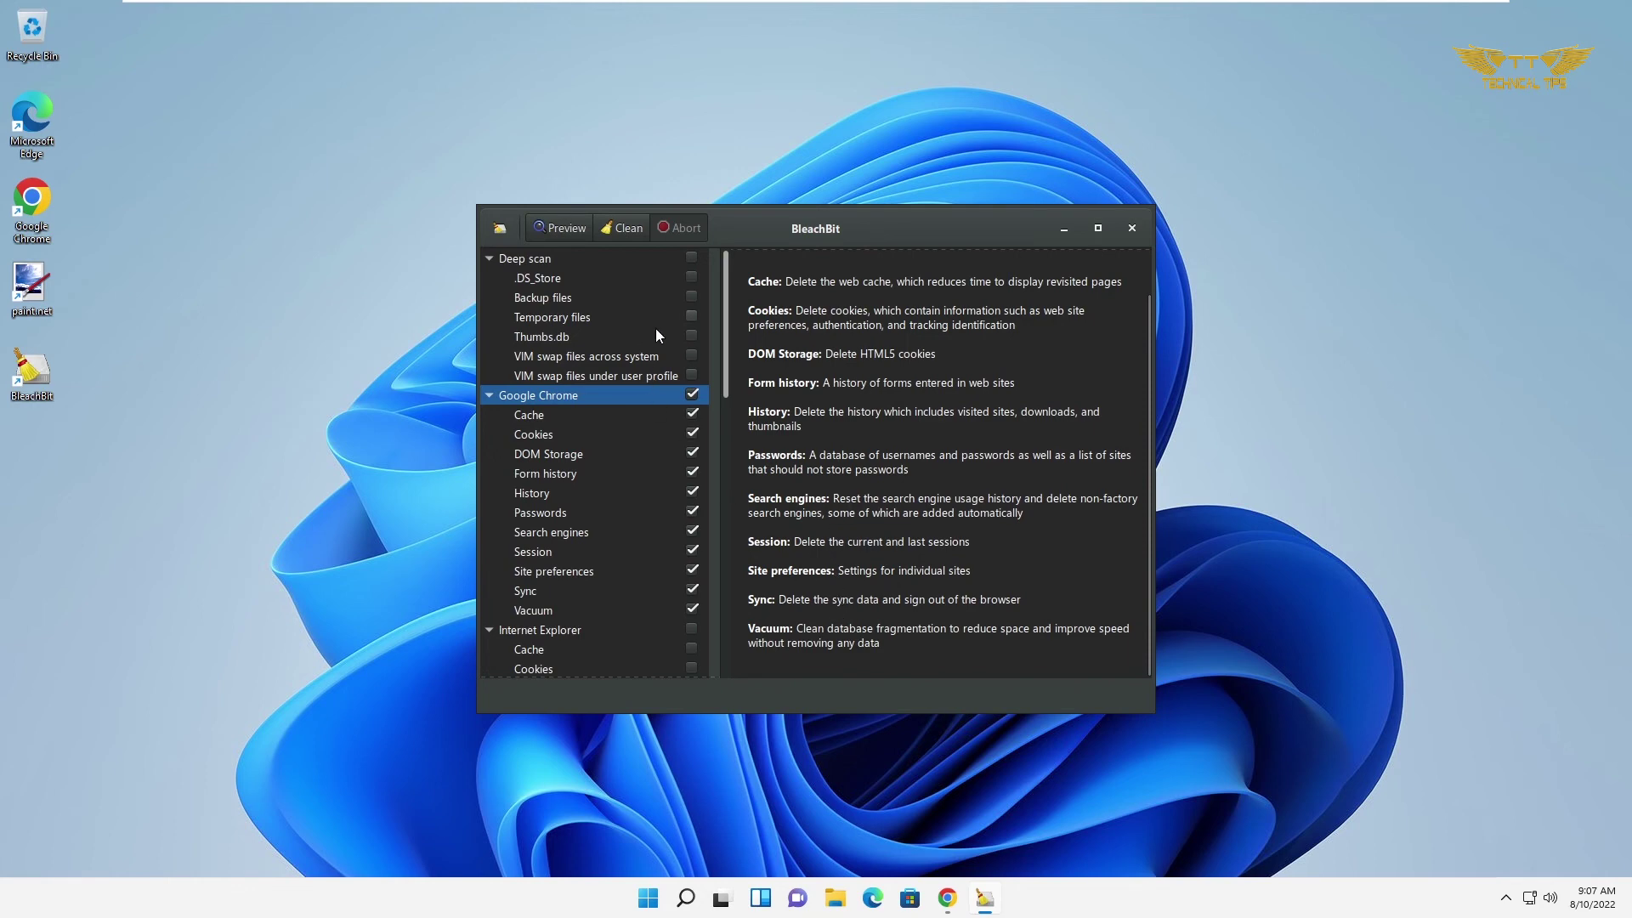
# Clean the checked Chrome data (0B recovered, 0 files deleted), then untick Google Chrome
pyautogui.click(624, 226)
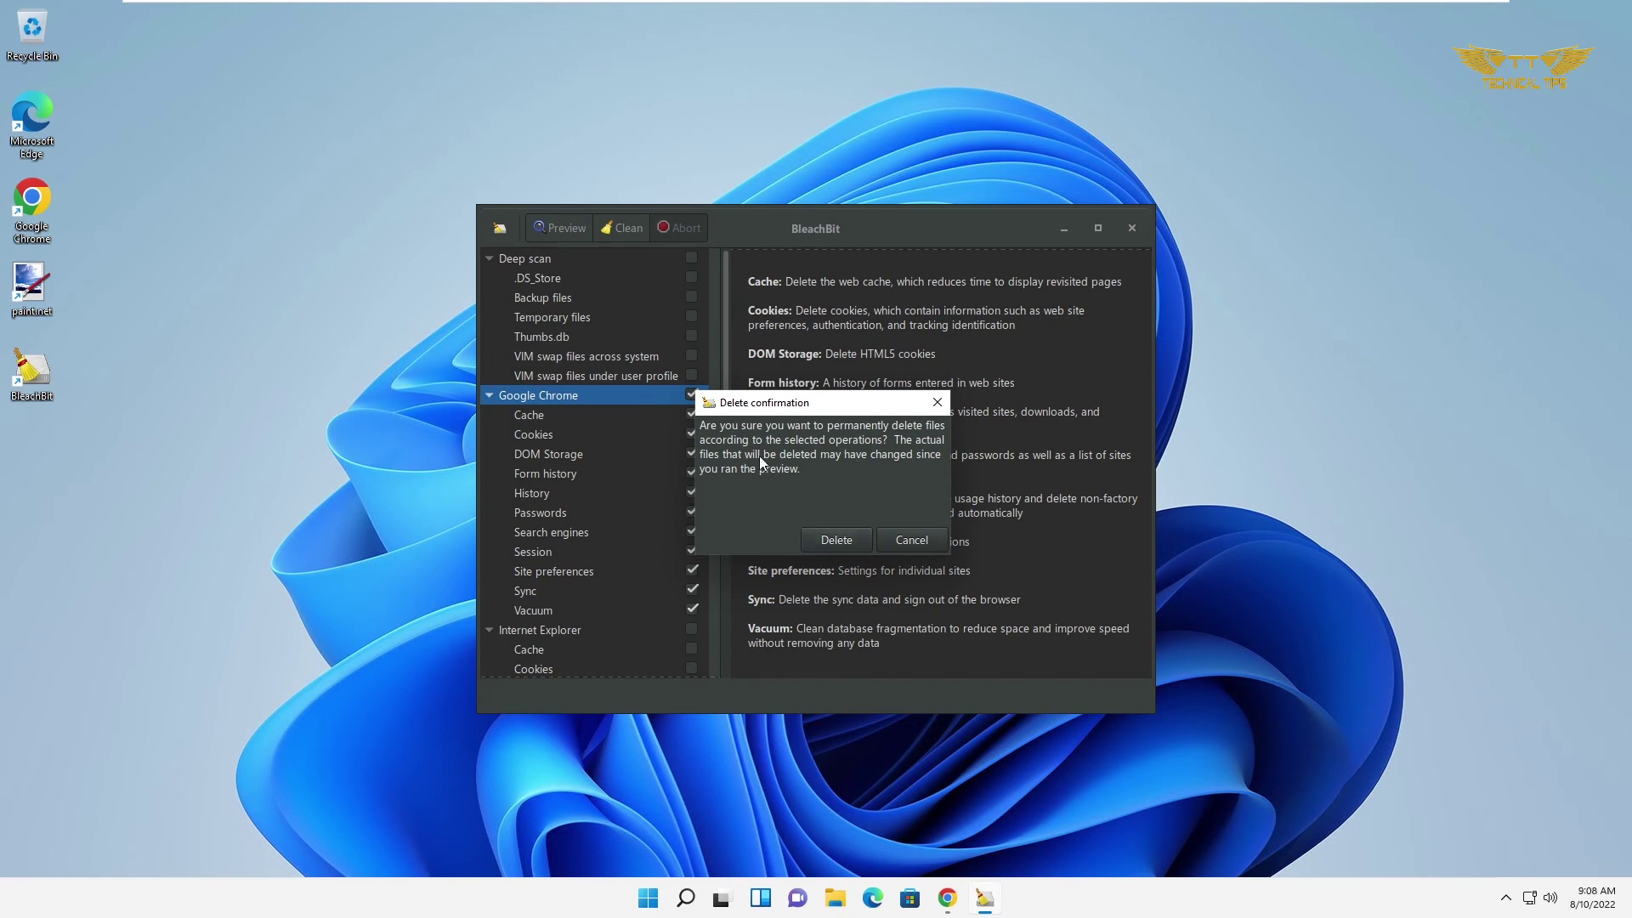
pyautogui.click(825, 540)
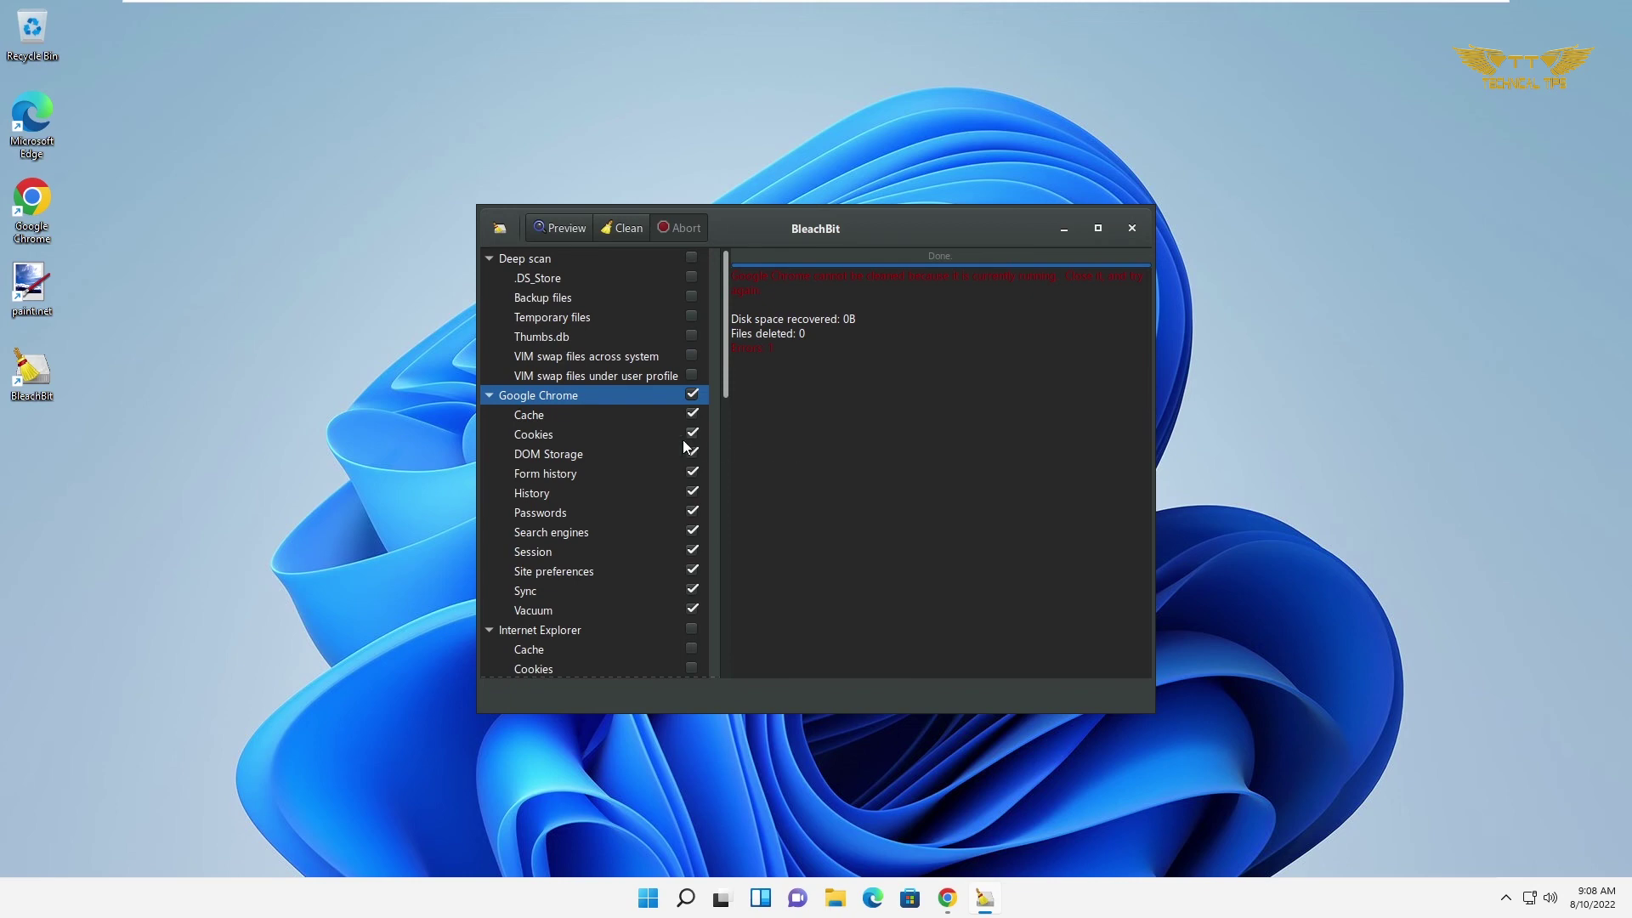
pyautogui.click(693, 395)
pyautogui.scroll(-5, 685, 518)
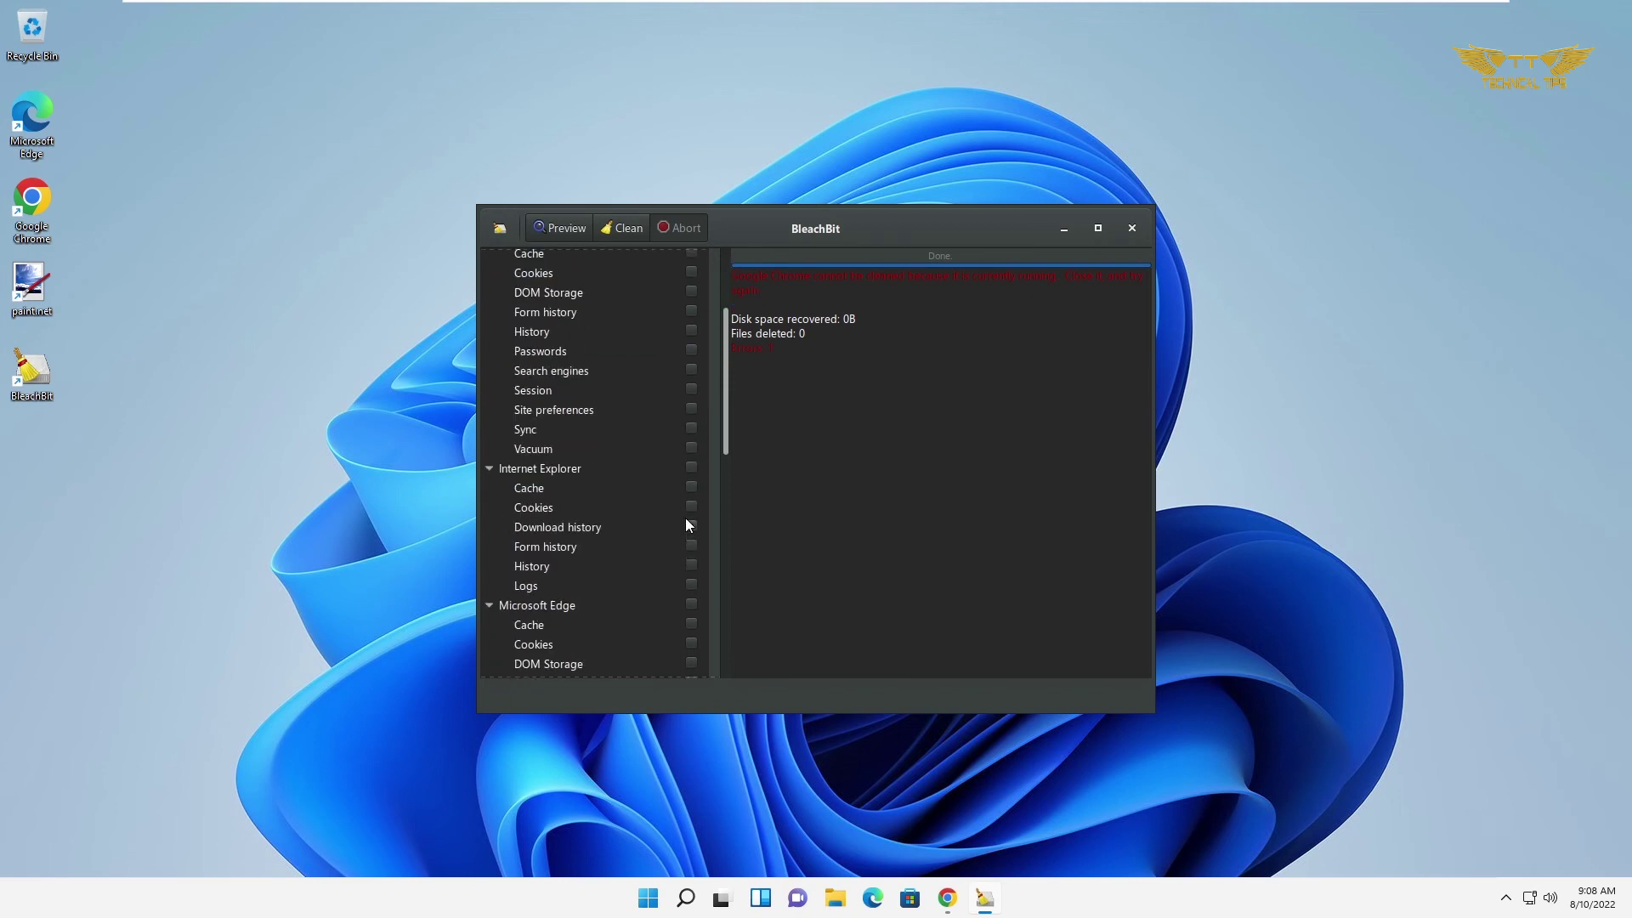
pyautogui.scroll(-6, 685, 527)
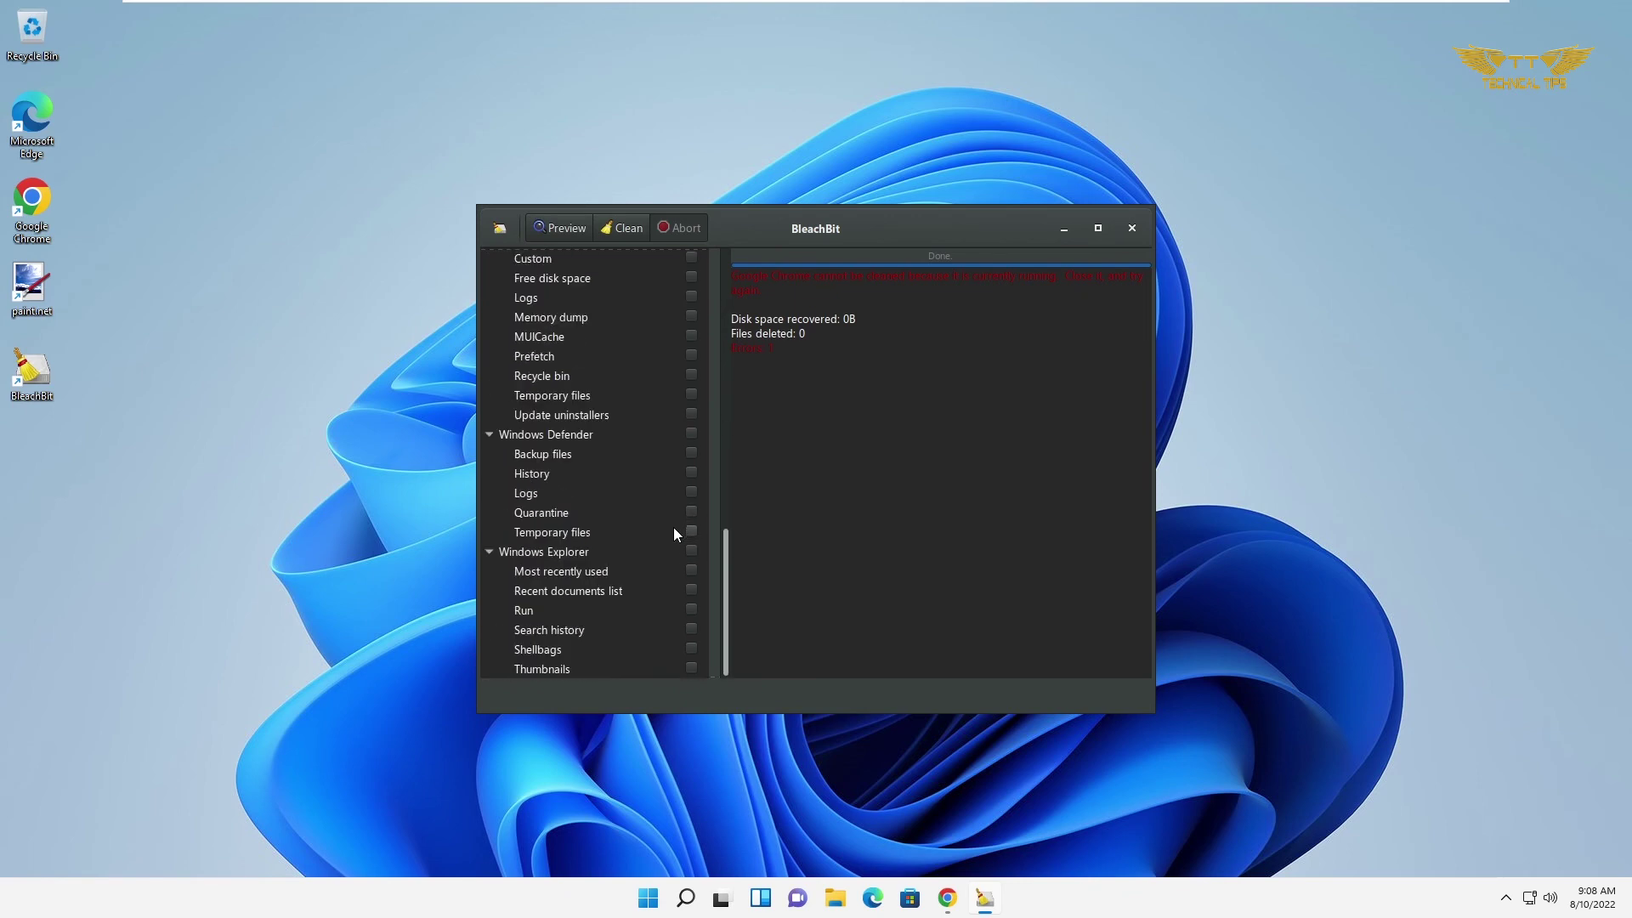
pyautogui.scroll(3, 655, 540)
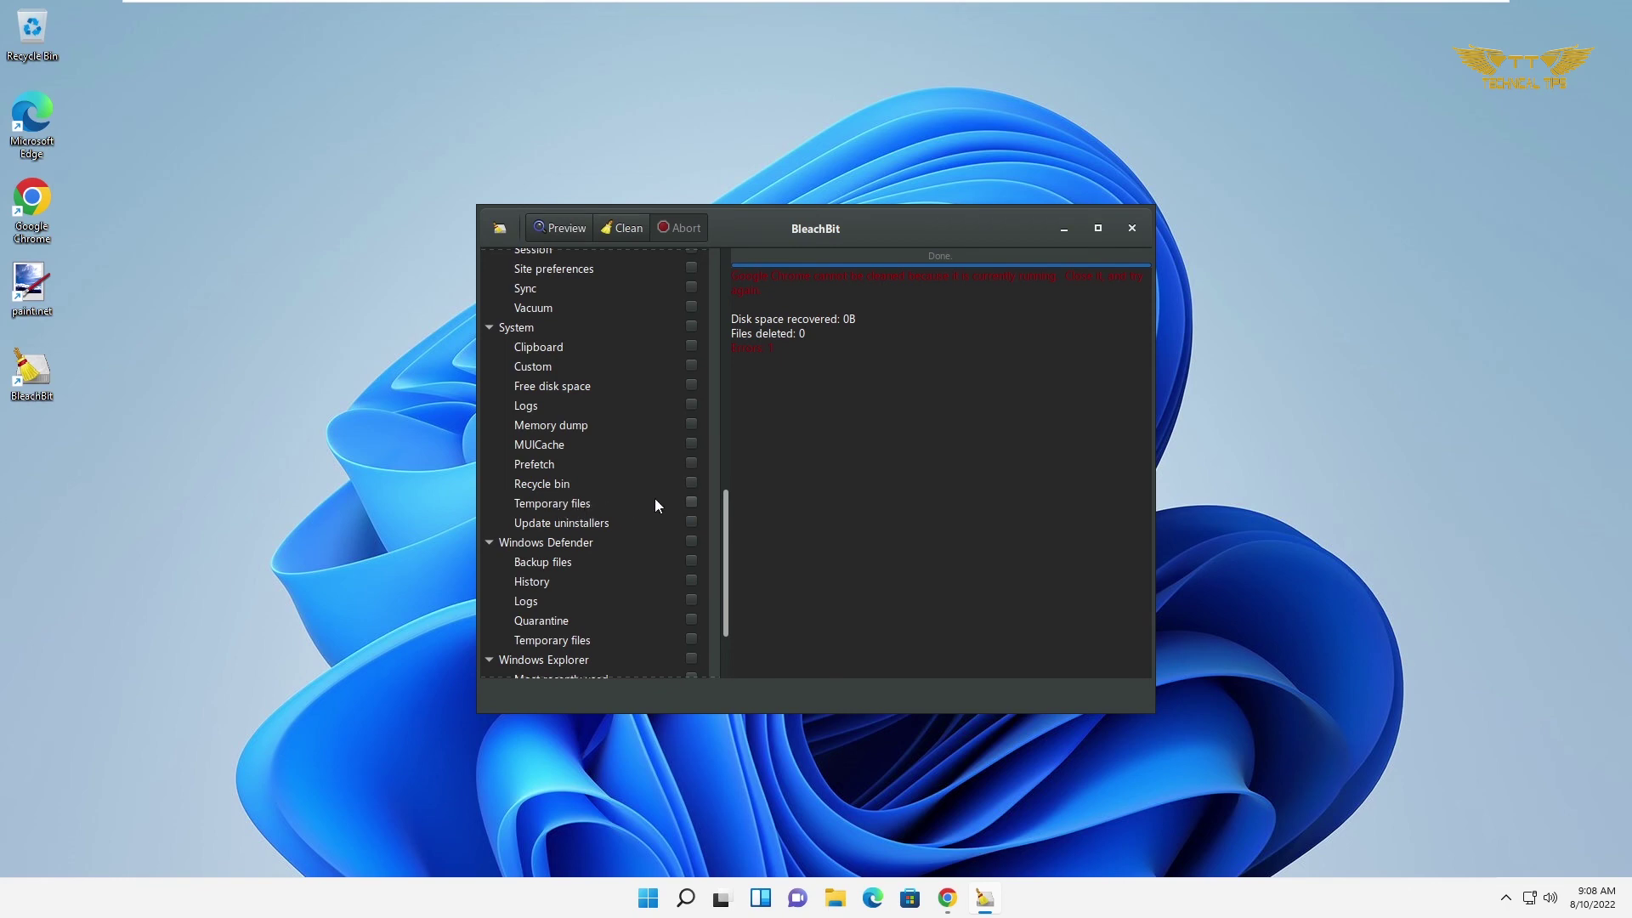
# Tick System's Temporary files and Prefetch and start cleaning them
pyautogui.click(693, 502)
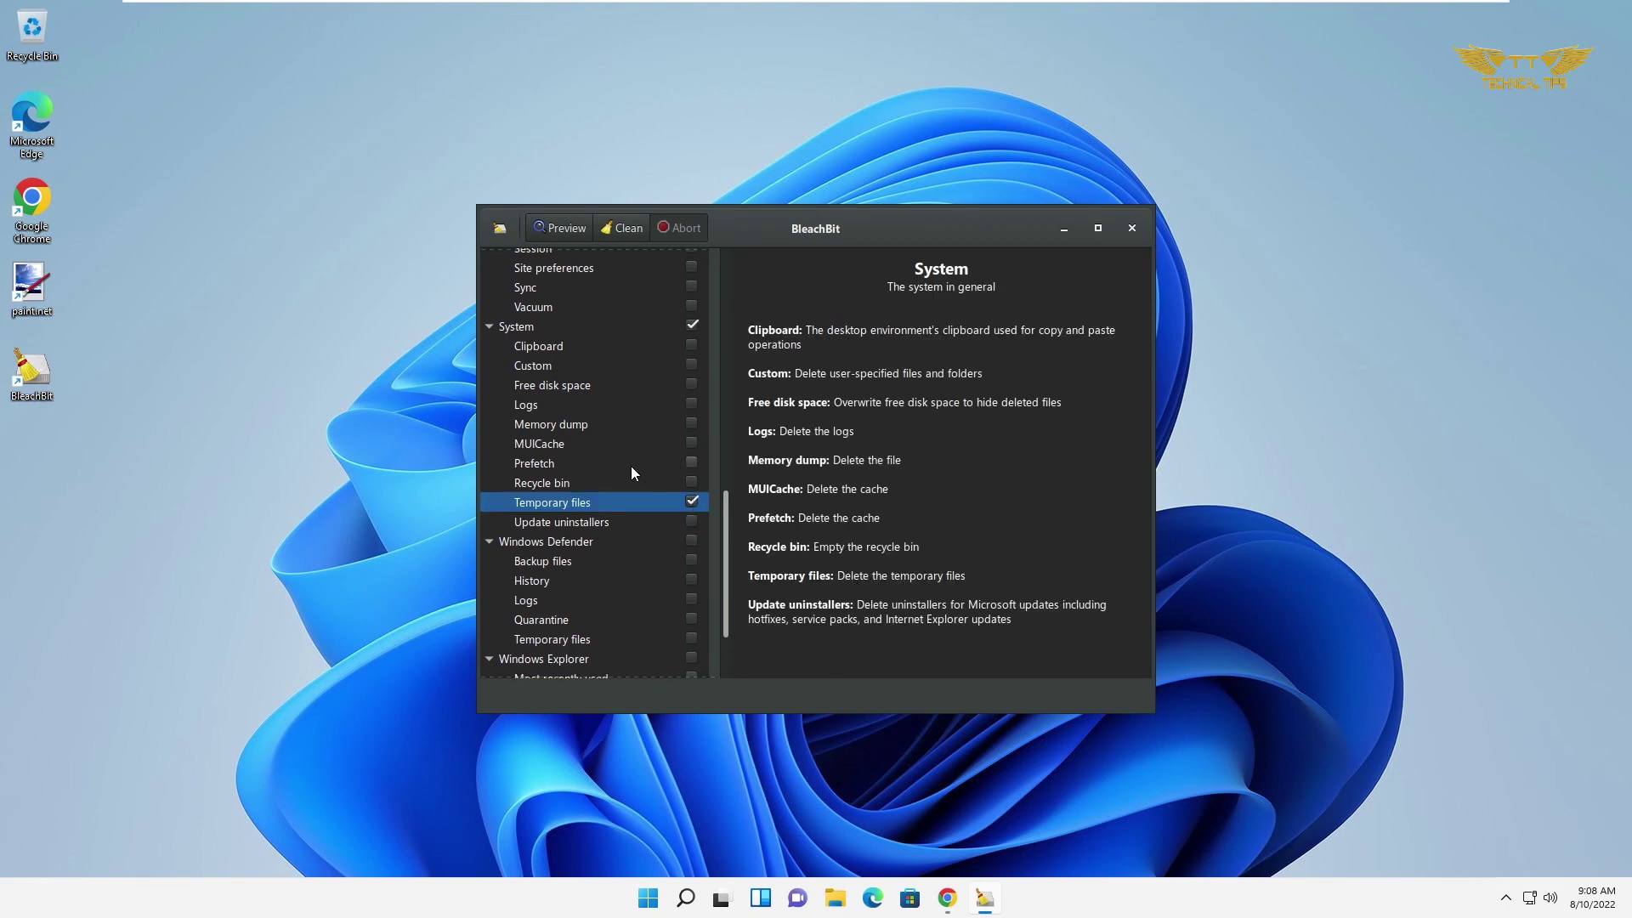
pyautogui.click(692, 462)
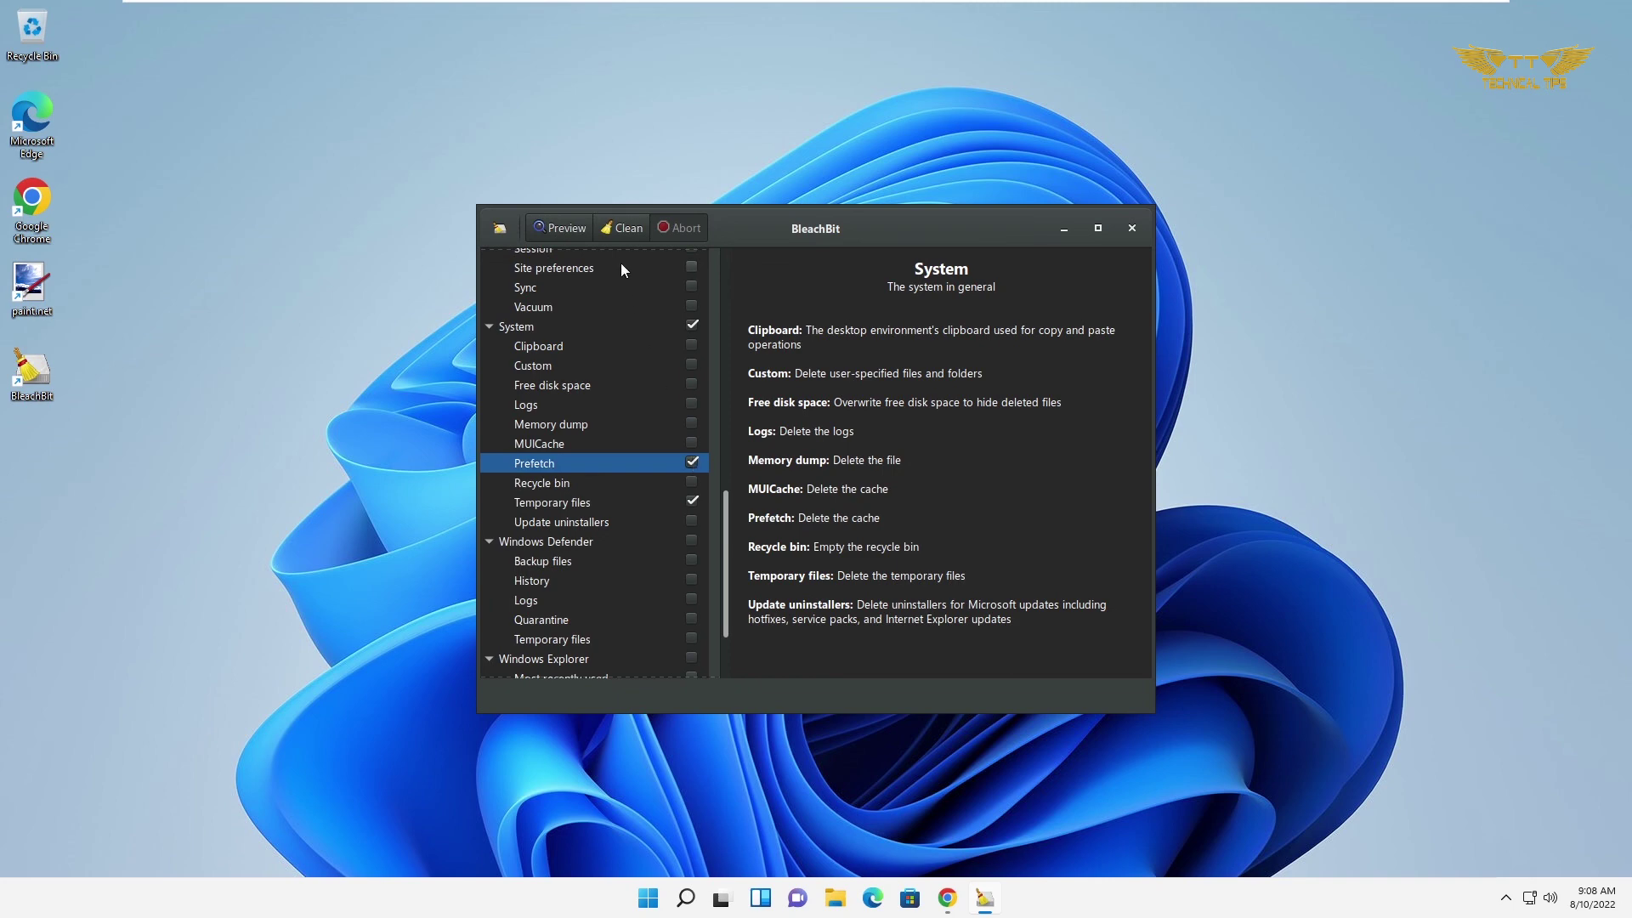
pyautogui.click(624, 229)
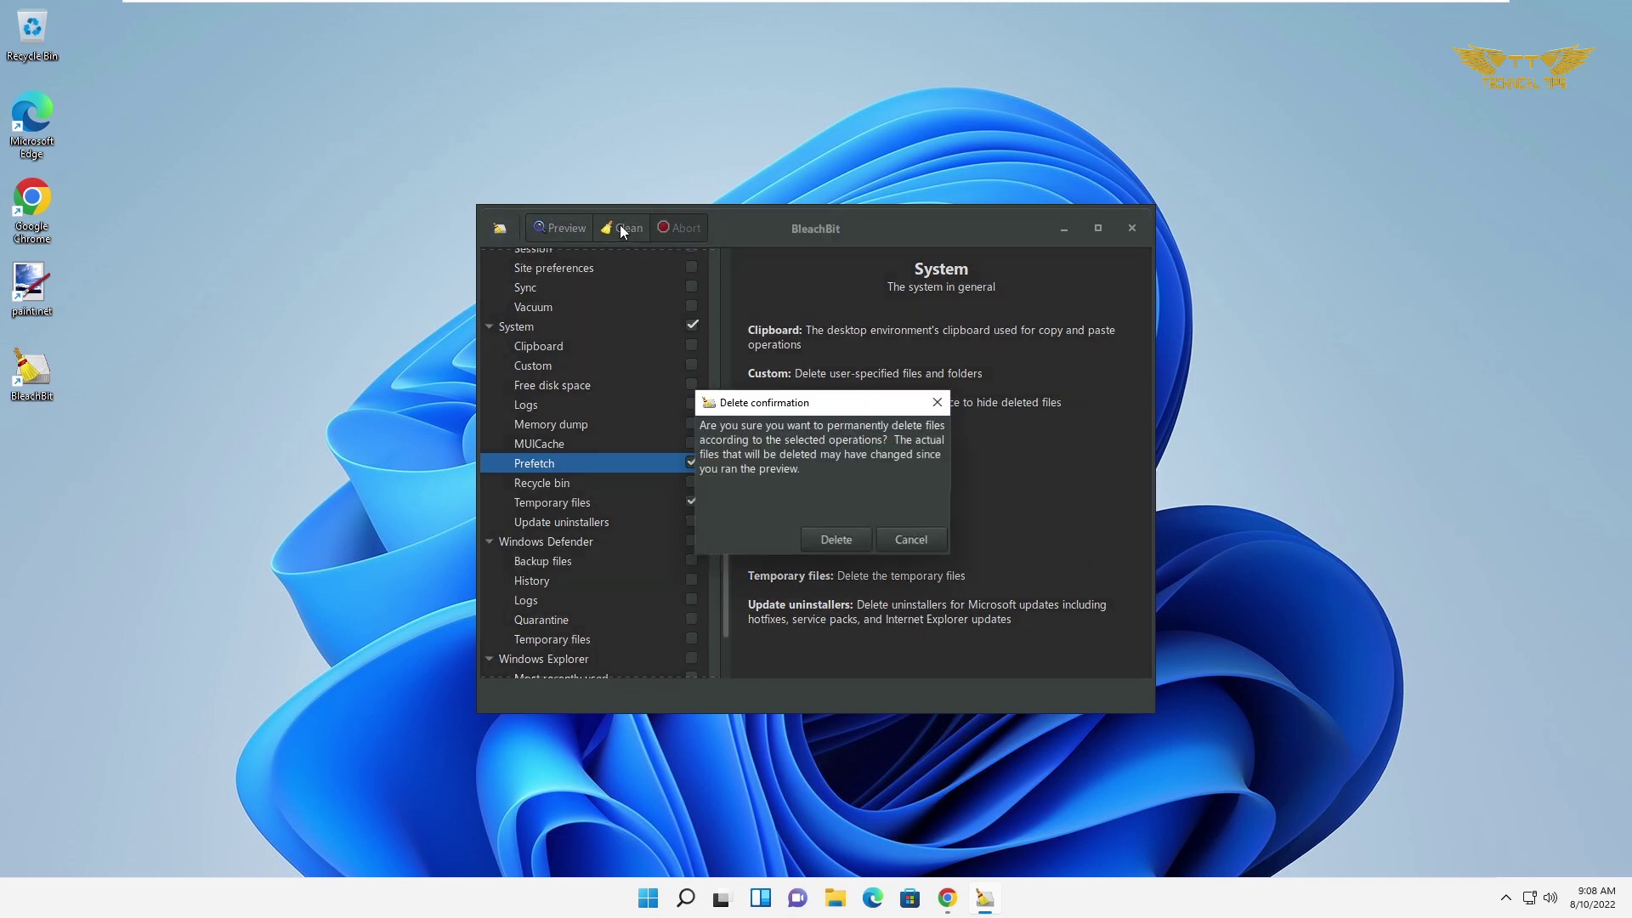
# Confirm the deletion, recovering 94.9MB from 427 files, then close BleachBit
pyautogui.click(834, 540)
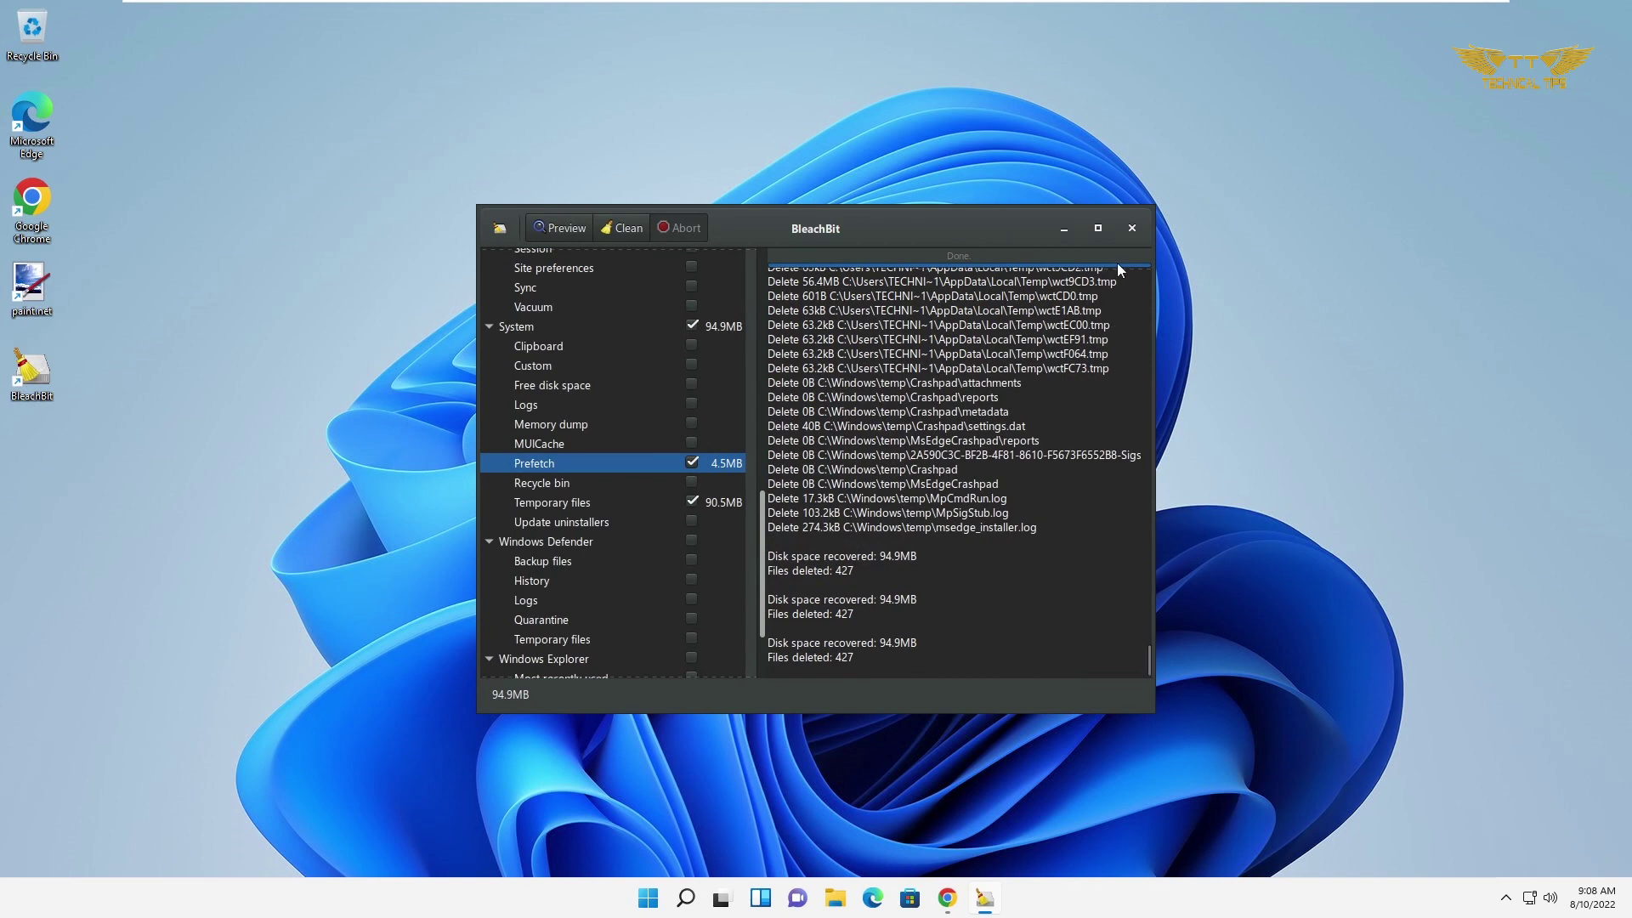
pyautogui.click(1133, 227)
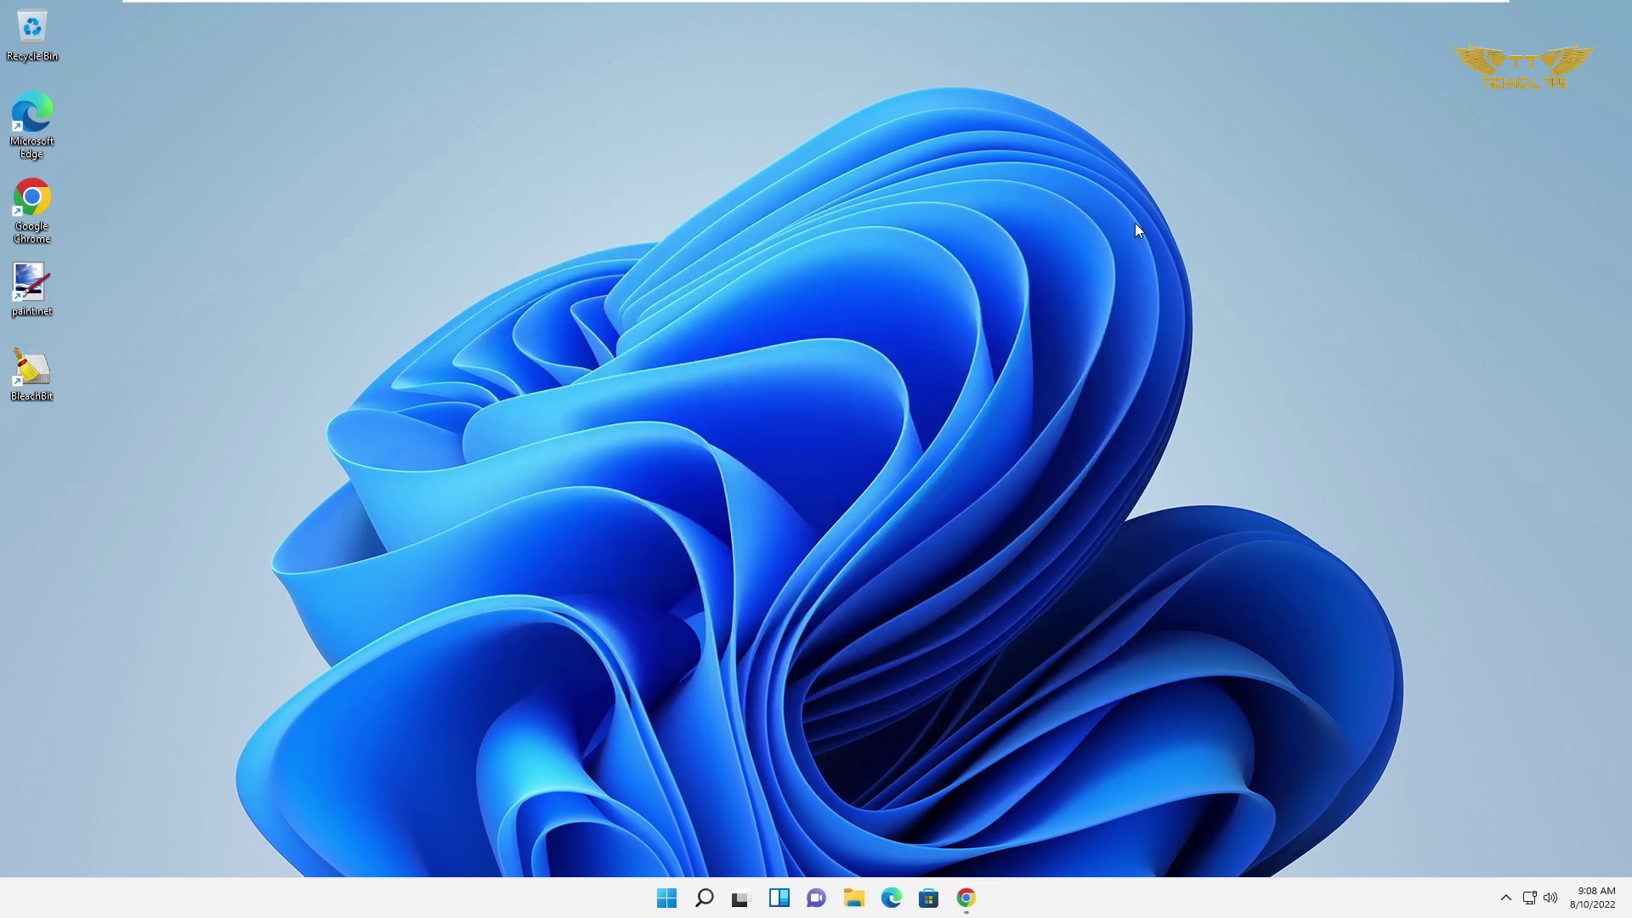